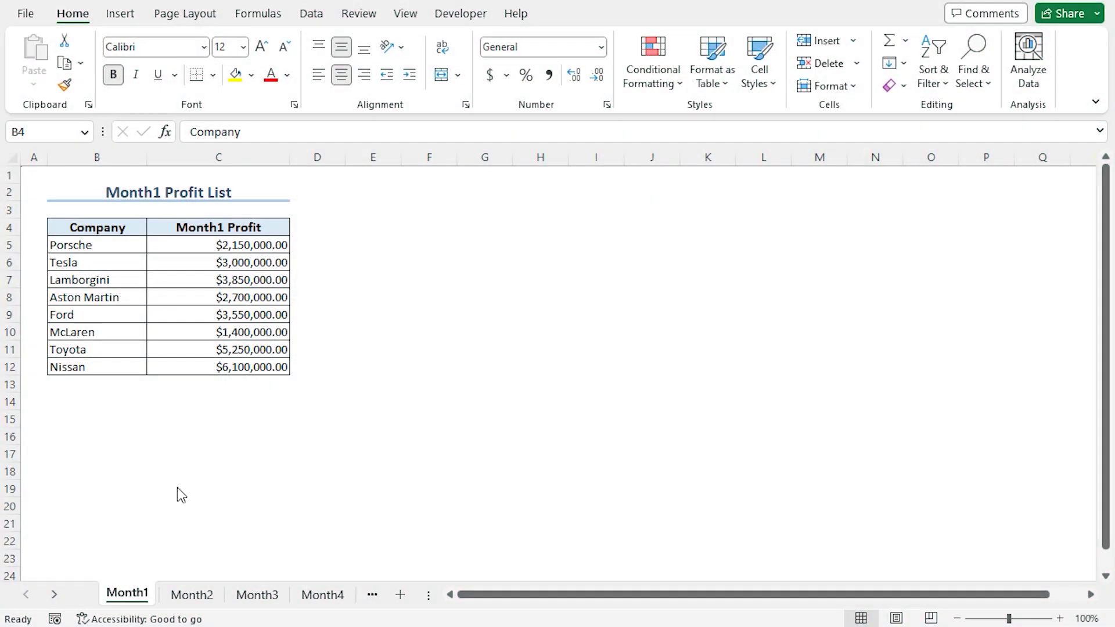
# Step: Review the Month2, Month3 and Month4 profit lists, then select the Company header cell B4
pyautogui.click(192, 594)
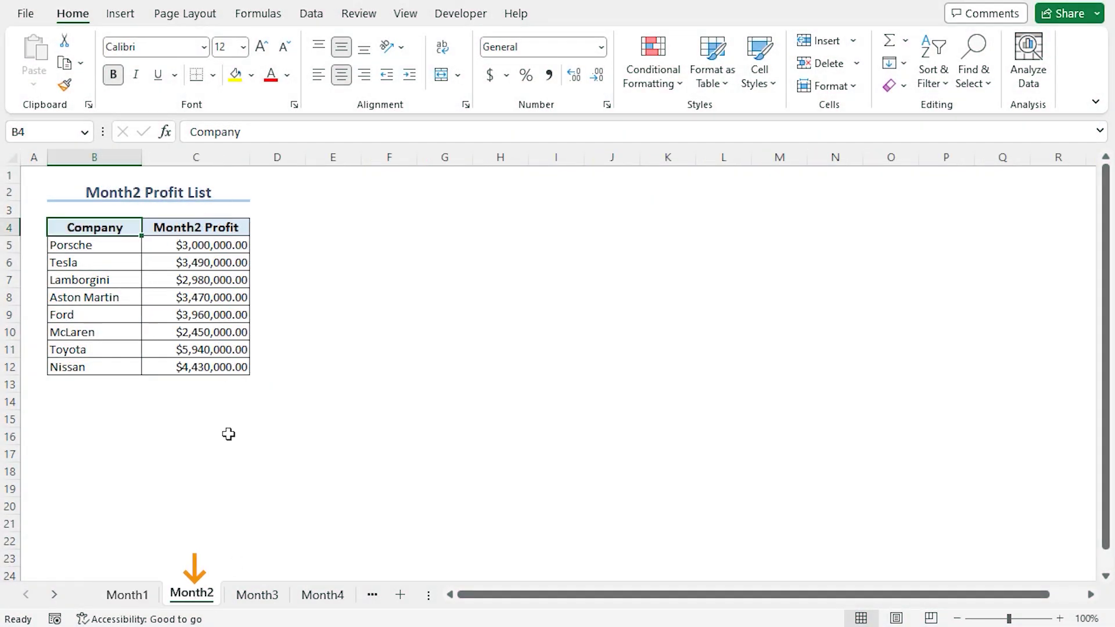
pyautogui.click(257, 594)
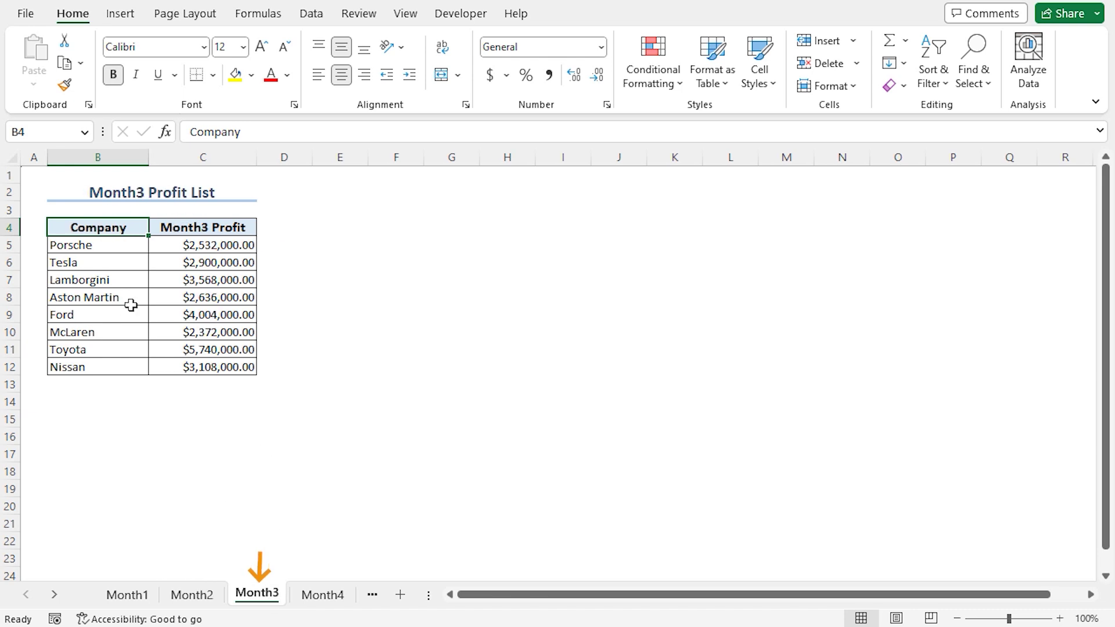
pyautogui.click(322, 594)
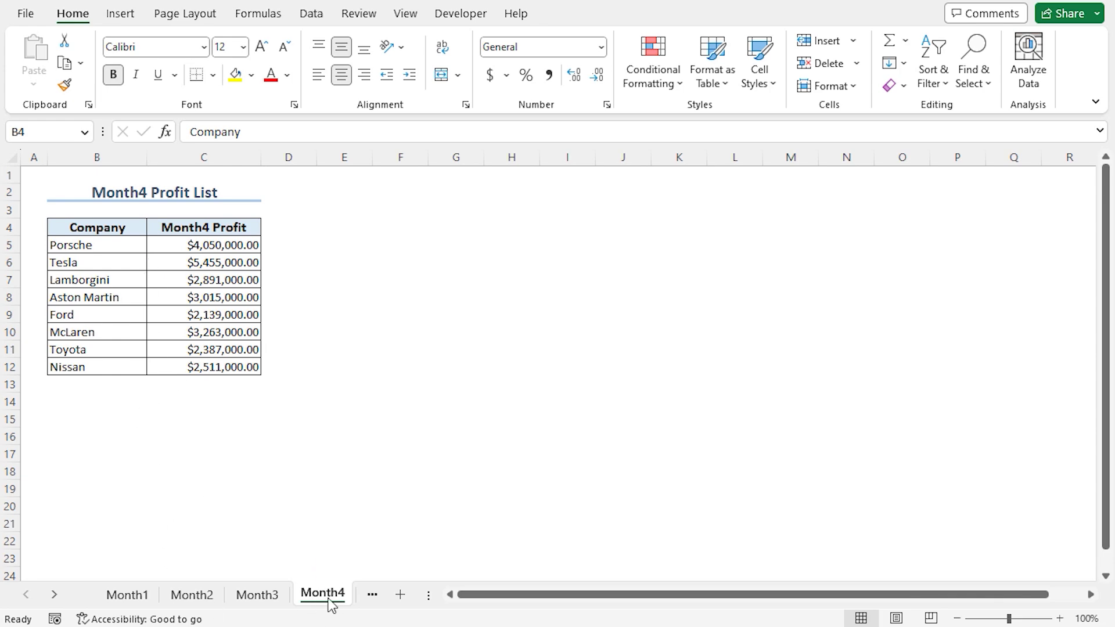
pyautogui.click(101, 230)
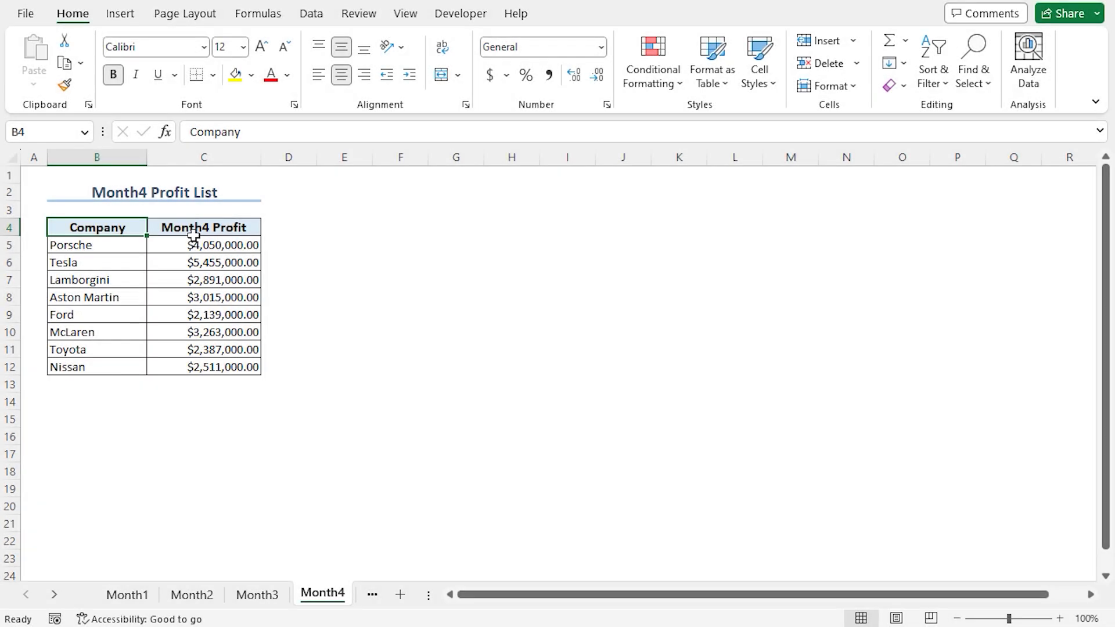
# Step: Select the Month4 Profit header cell C4
pyautogui.click(193, 232)
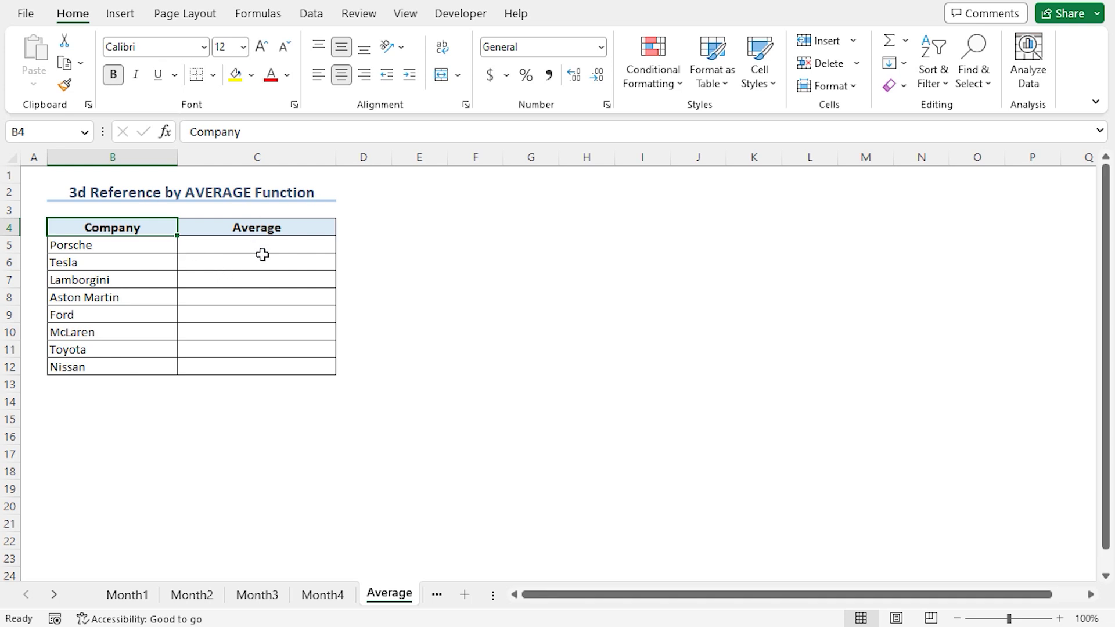
# Step: Enter =AVERAGE(Month1:Month4!C5) in Porsche's Average cell C5
pyautogui.click(219, 248)
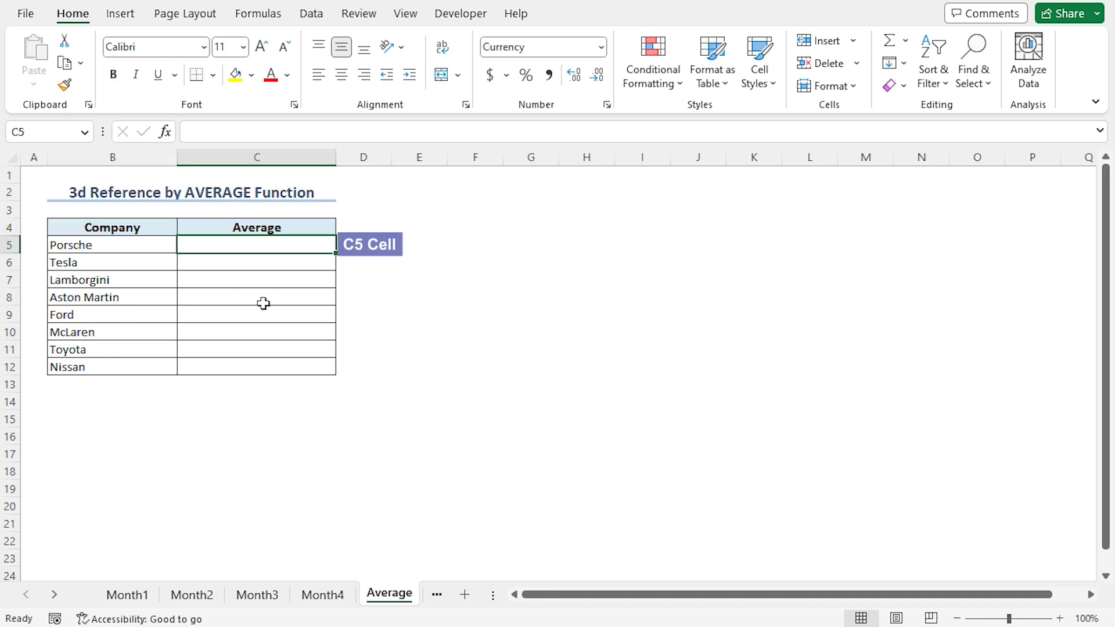
pyautogui.write('=averag')
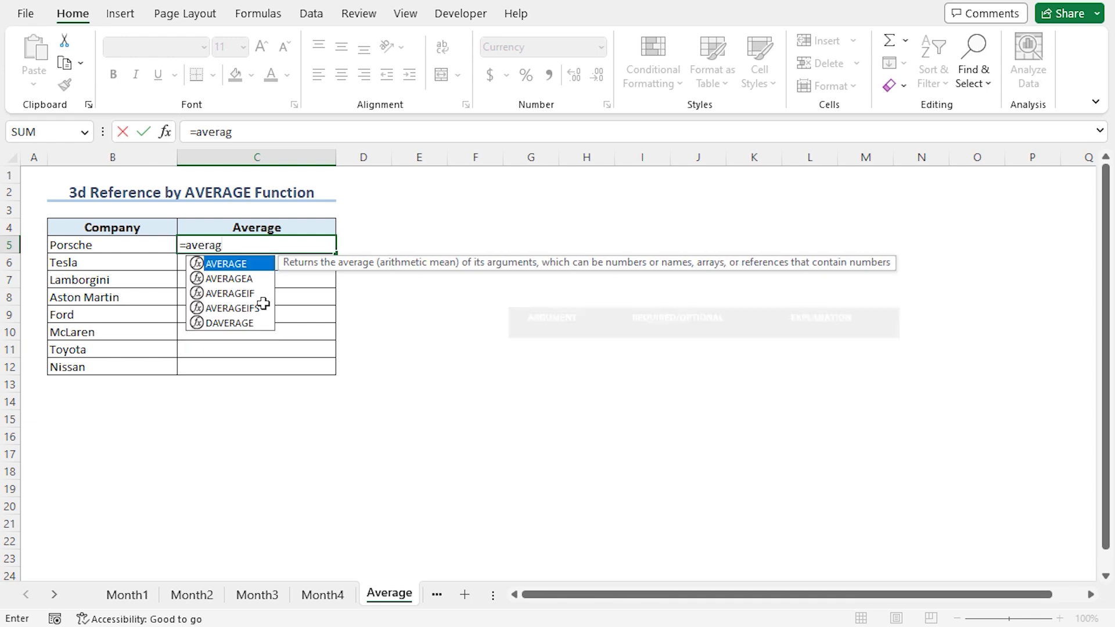
pyautogui.press('Tab')
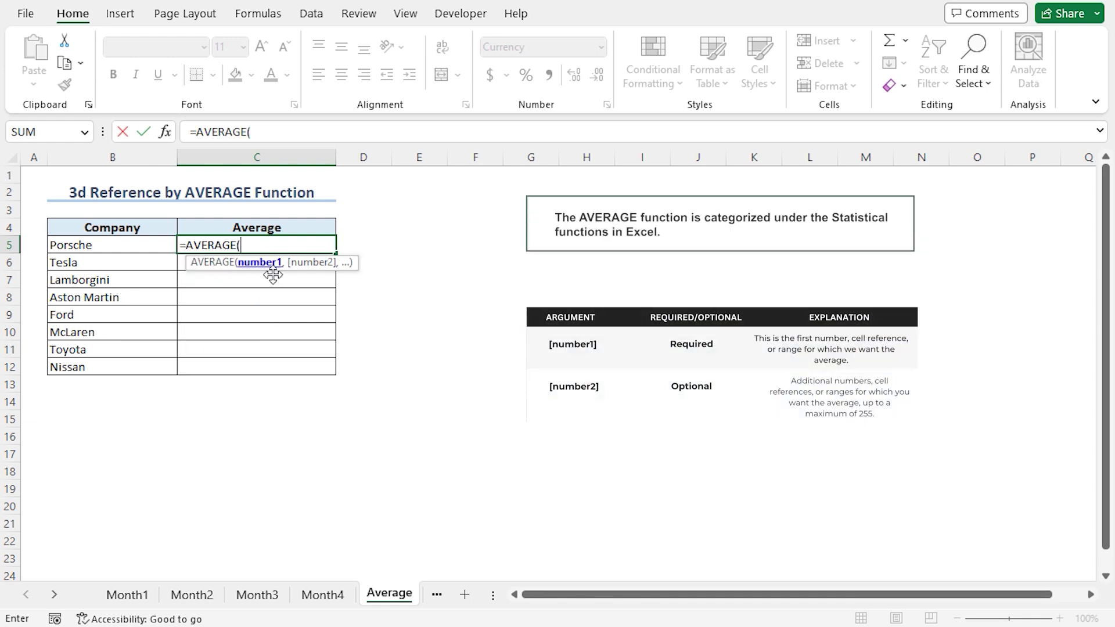
pyautogui.write('Mon')
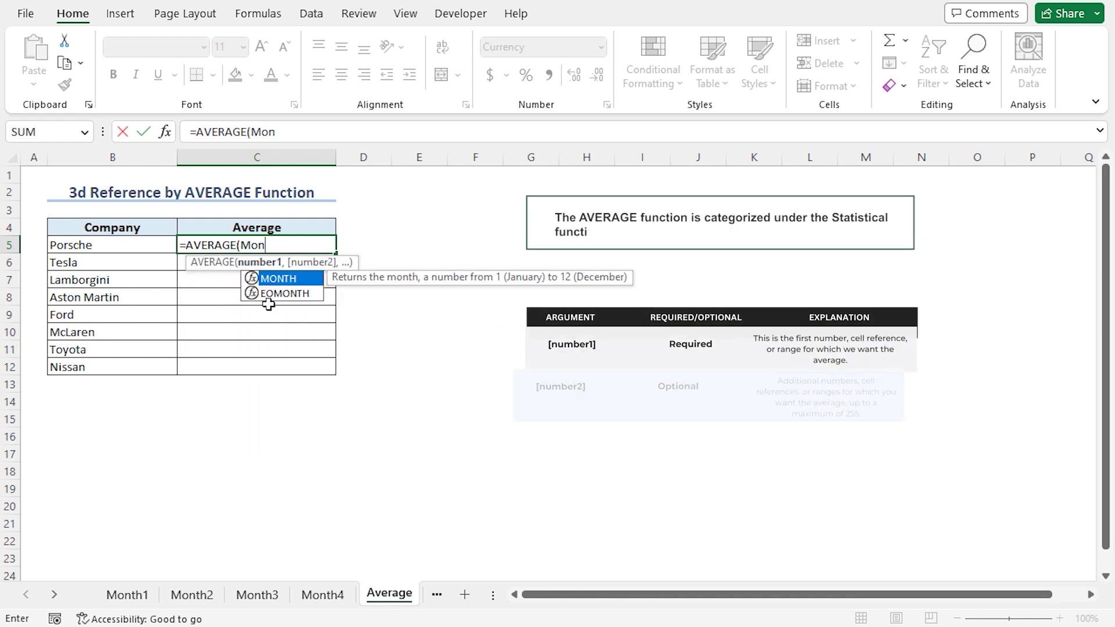
pyautogui.write('th1:')
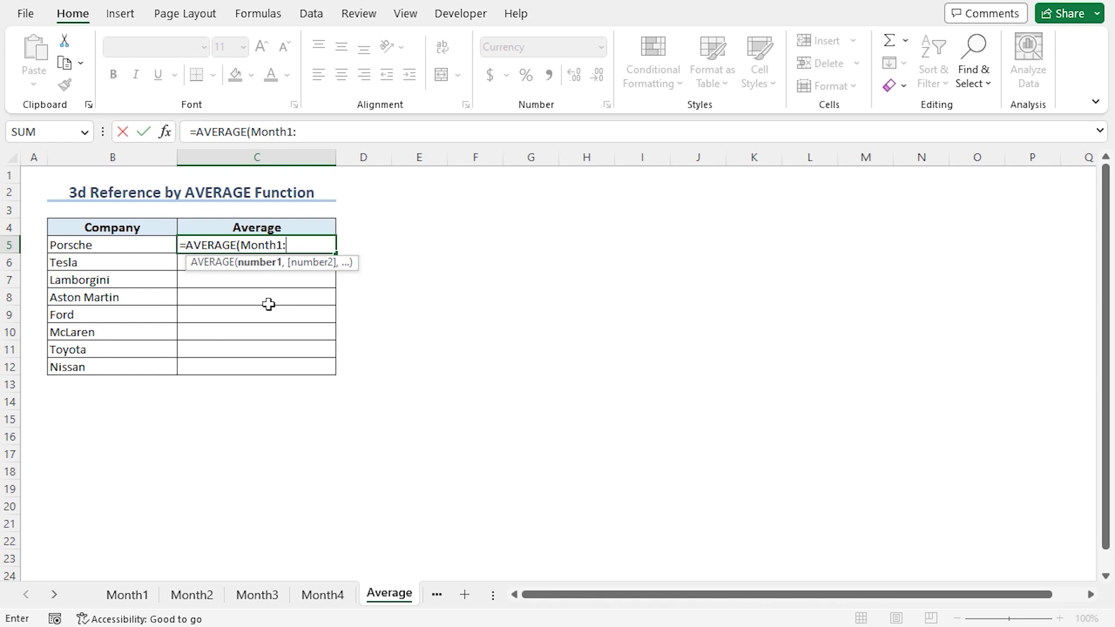
pyautogui.write('Month4!C5')
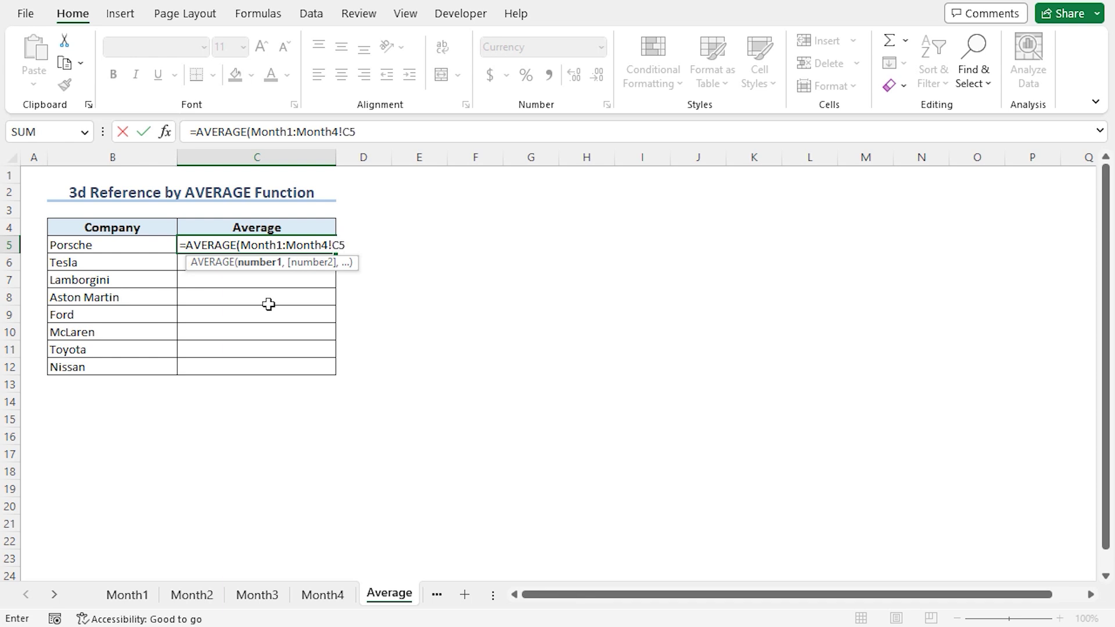
pyautogui.write(')')
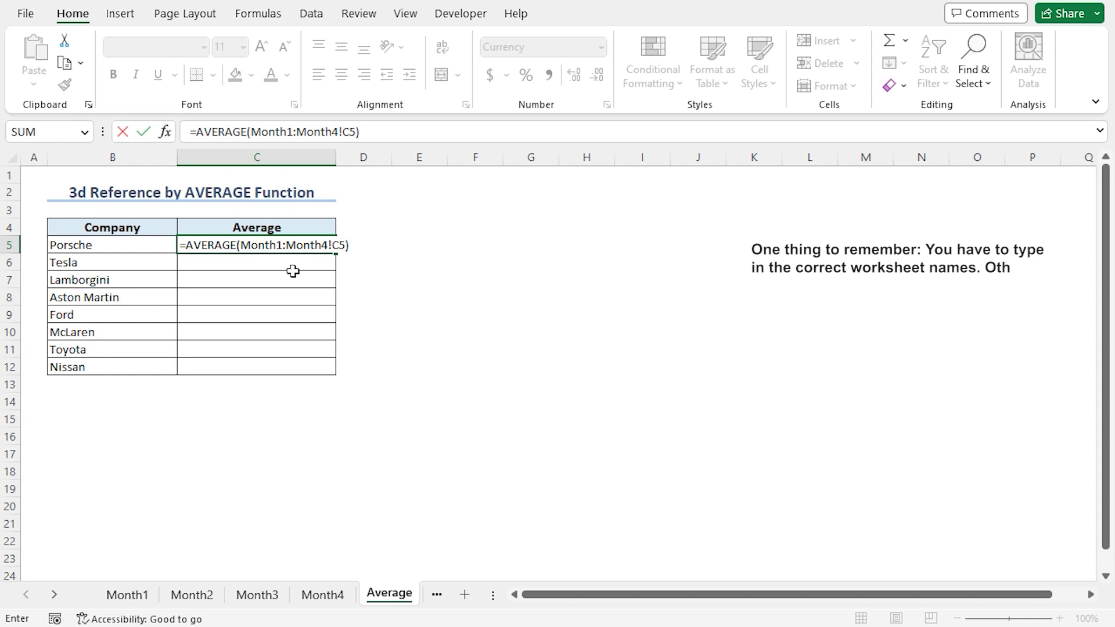
pyautogui.press('Return')
# Step: Fill the AVERAGE formula from C5 down to C12 for all eight companies
pyautogui.click(331, 247)
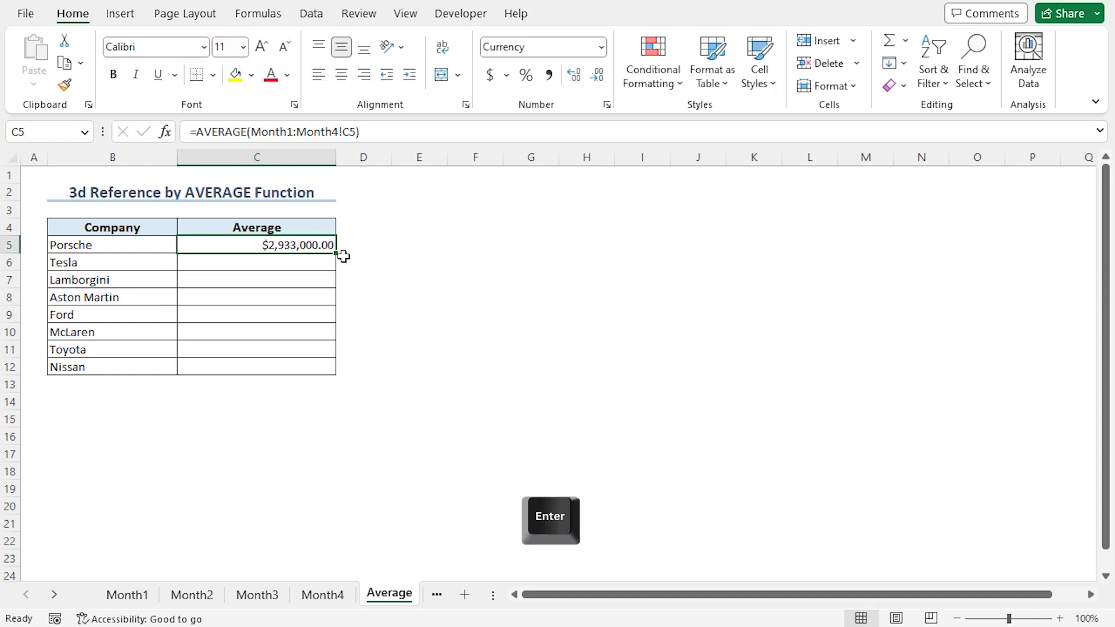
pyautogui.moveTo(336, 255); pyautogui.dragTo(333, 372)
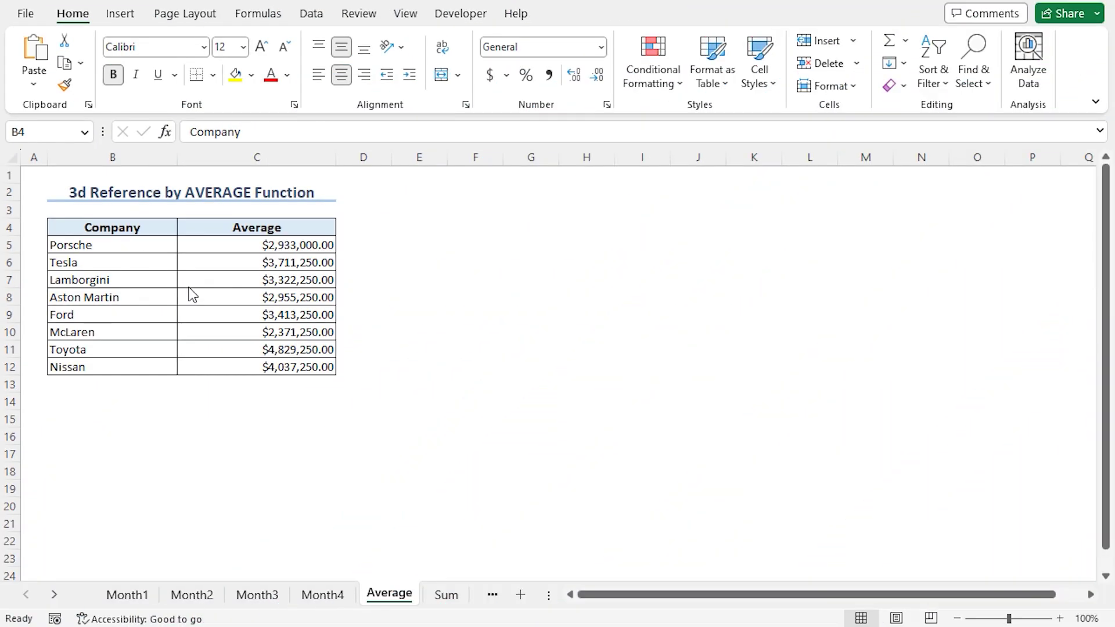
# Step: On the Sum sheet, enter =SUM(Month1:Month4!C5) in Porsche's cell C5
pyautogui.click(445, 595)
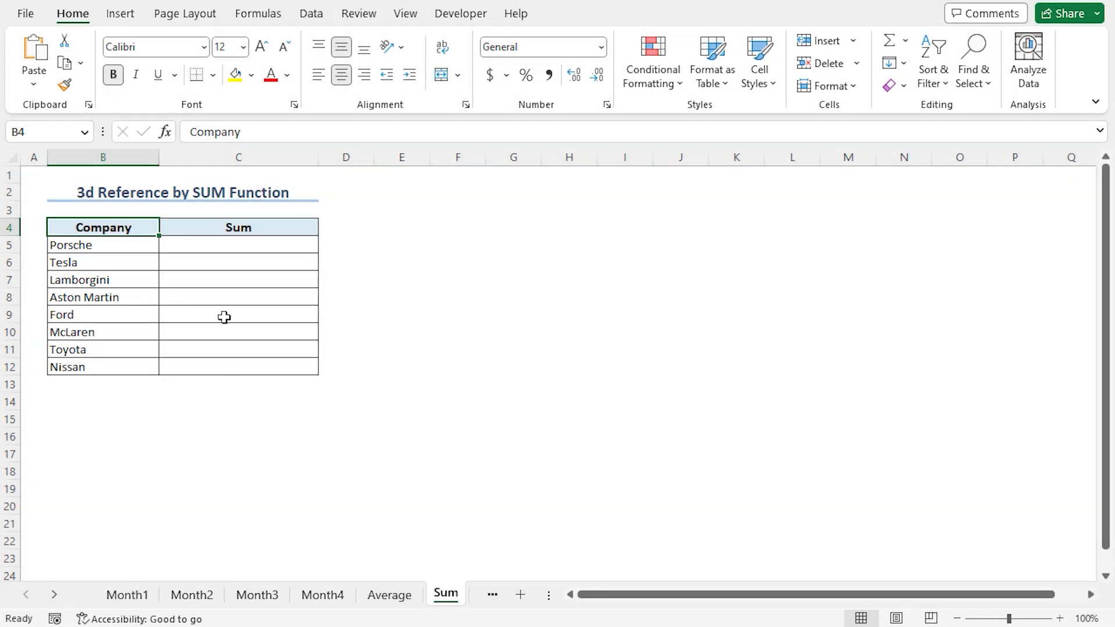
pyautogui.click(206, 252)
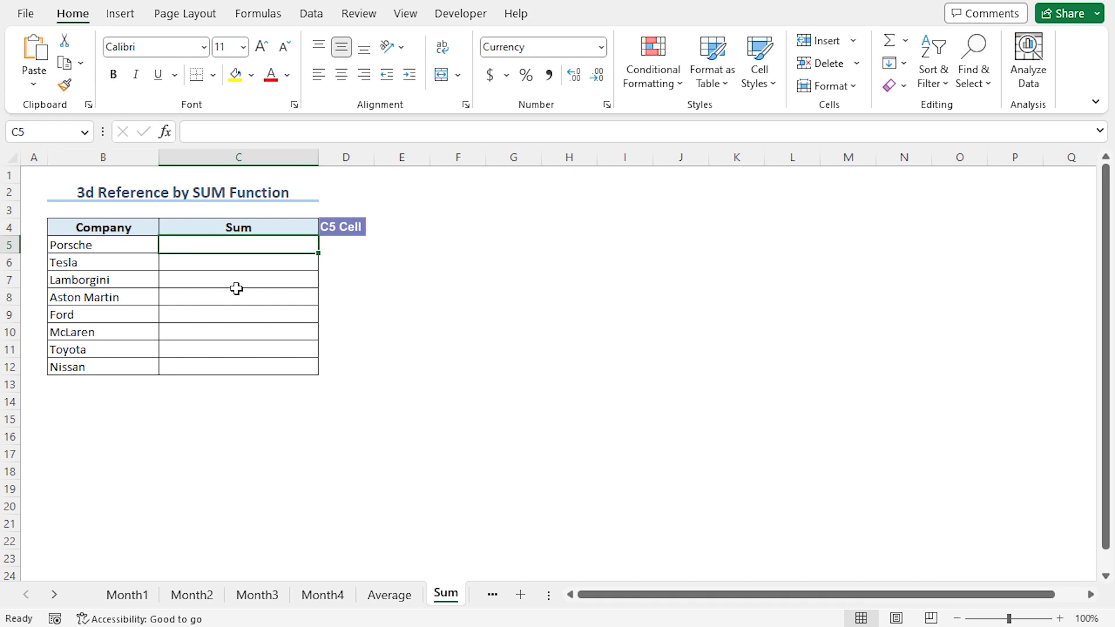
pyautogui.write('=sum')
pyautogui.press('Tab')
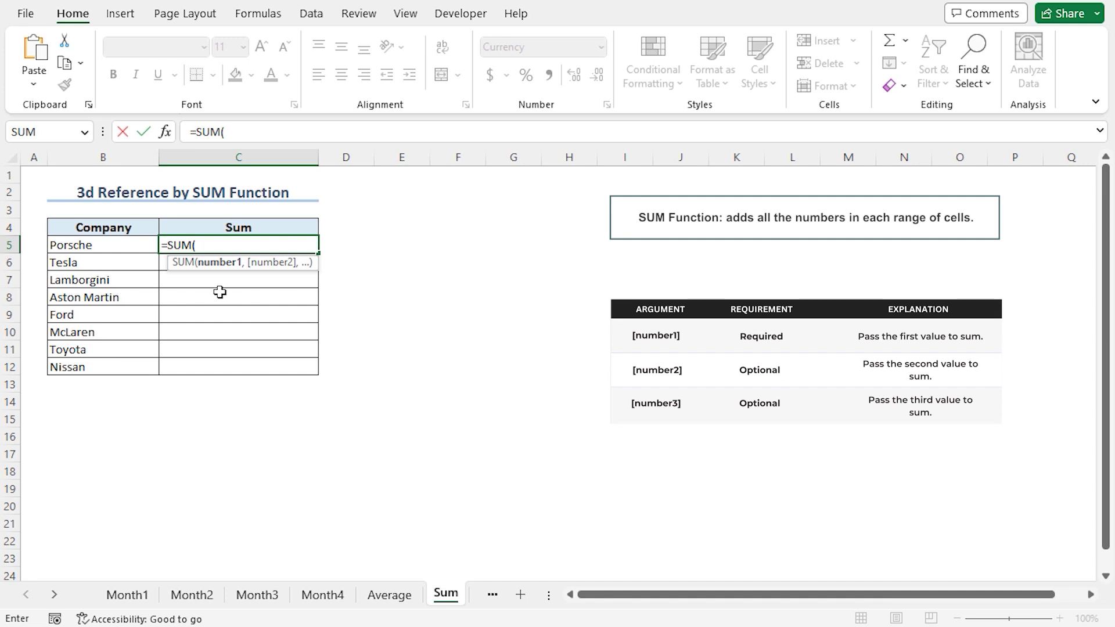
pyautogui.write('Mont')
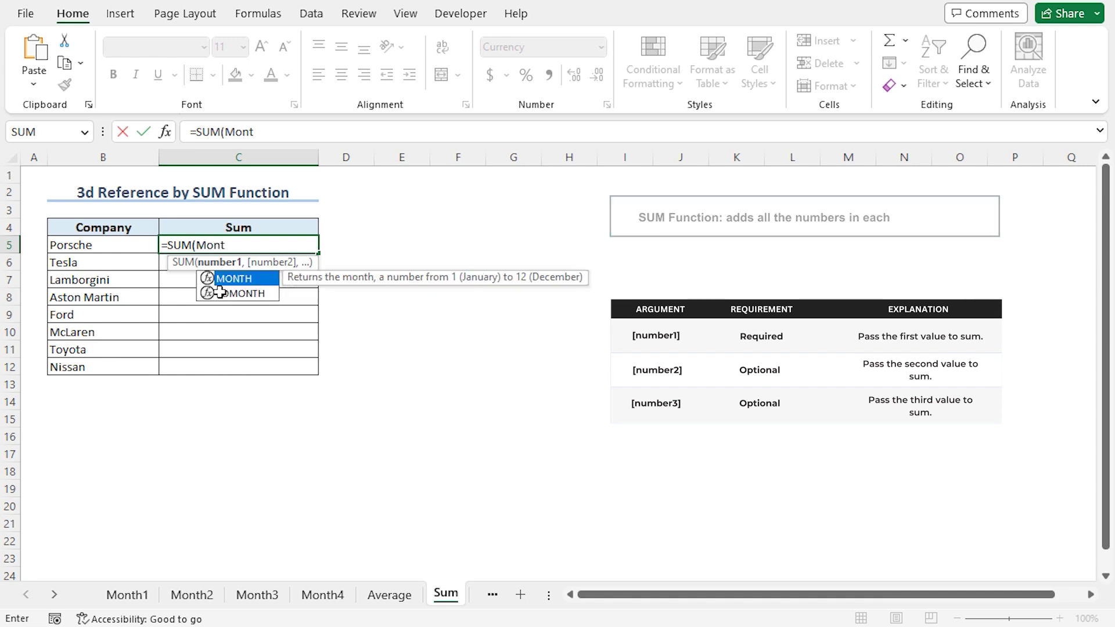
pyautogui.write('h1:')
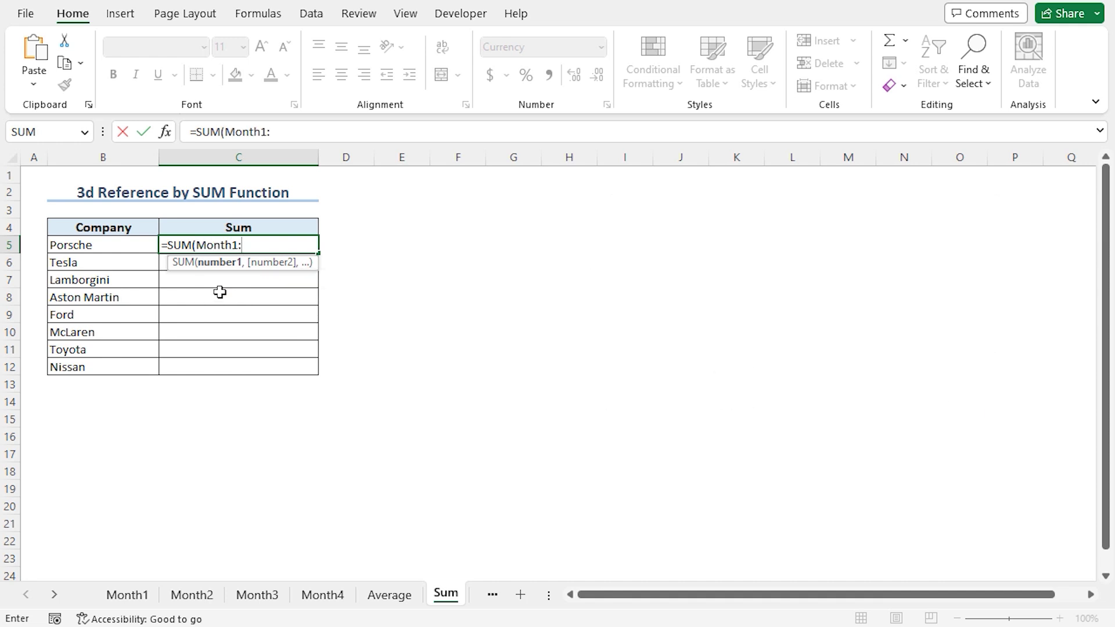
pyautogui.write('Month4!C5')
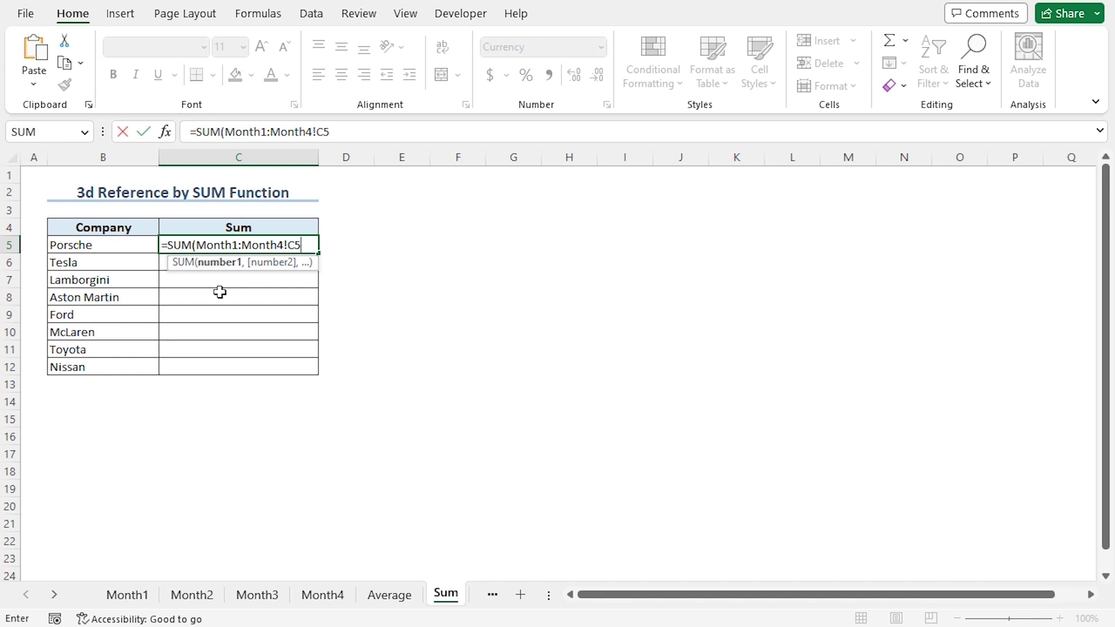
pyautogui.write(')')
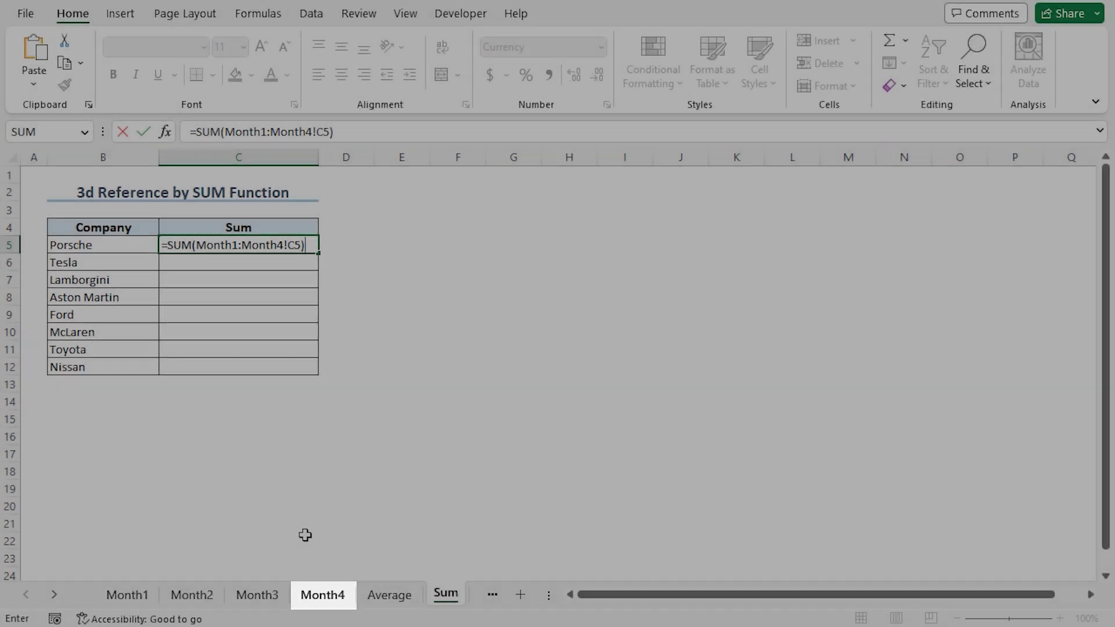
# Step: Commit the SUM formula in C5 and fill it down to C12
pyautogui.press('Return')
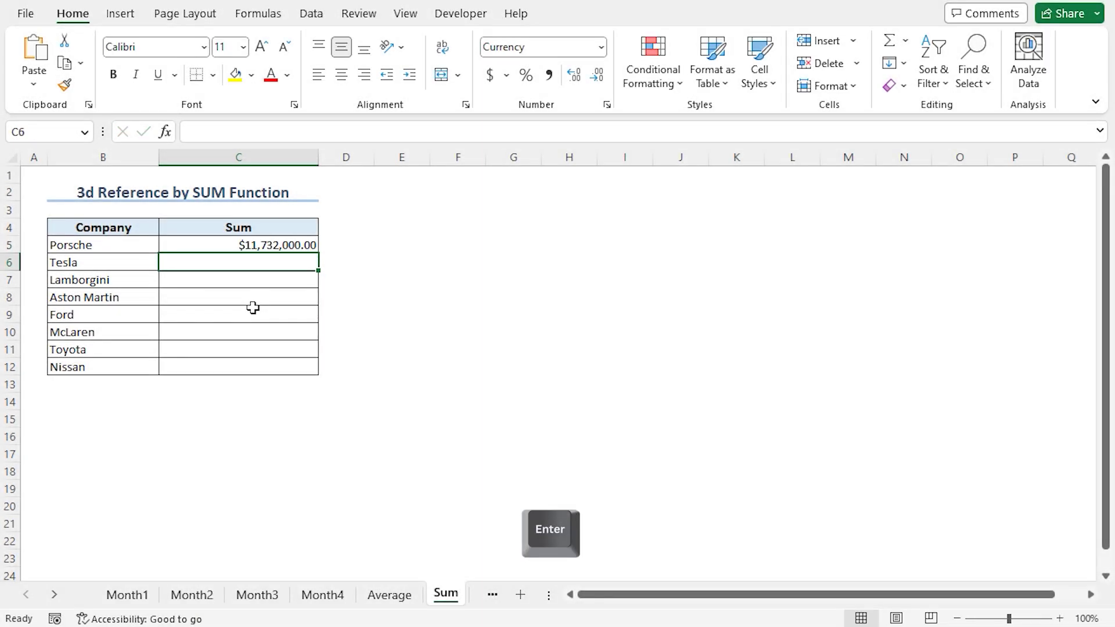
pyautogui.click(307, 250)
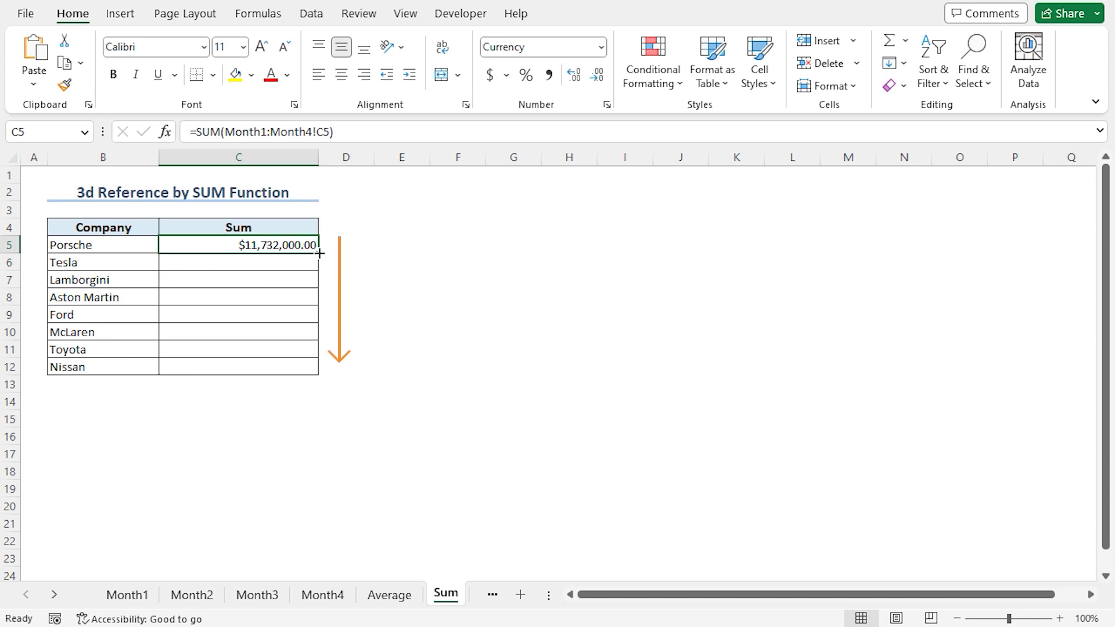
pyautogui.moveTo(320, 253); pyautogui.dragTo(320, 377)
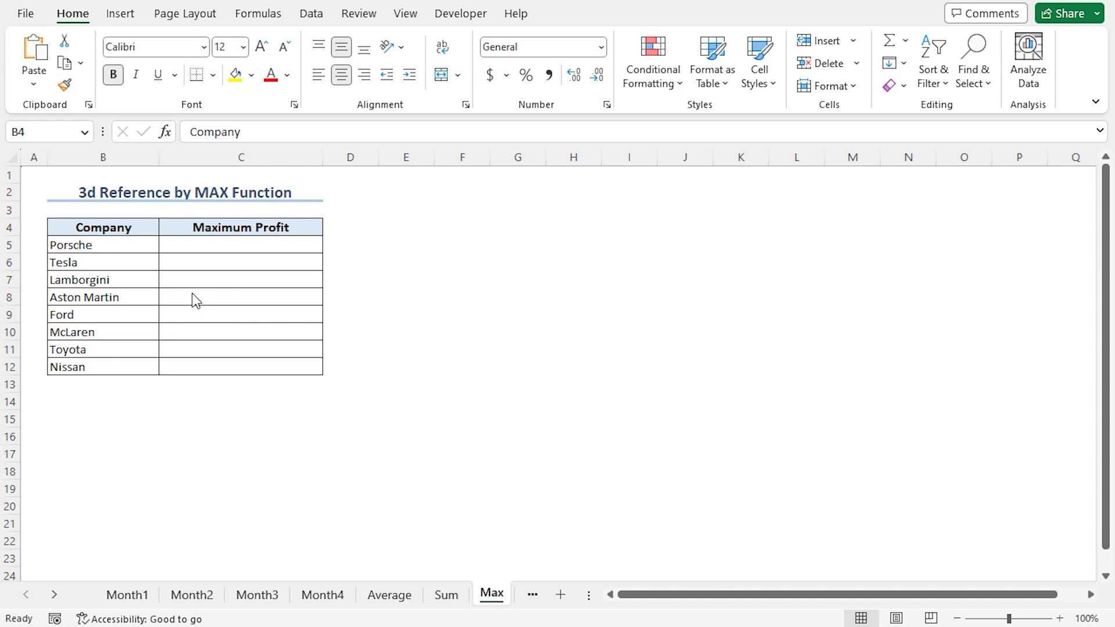
# Step: On the Max sheet, enter =MAX(Month1:Month4!C5) in Porsche's Maximum Profit cell C5
pyautogui.click(208, 253)
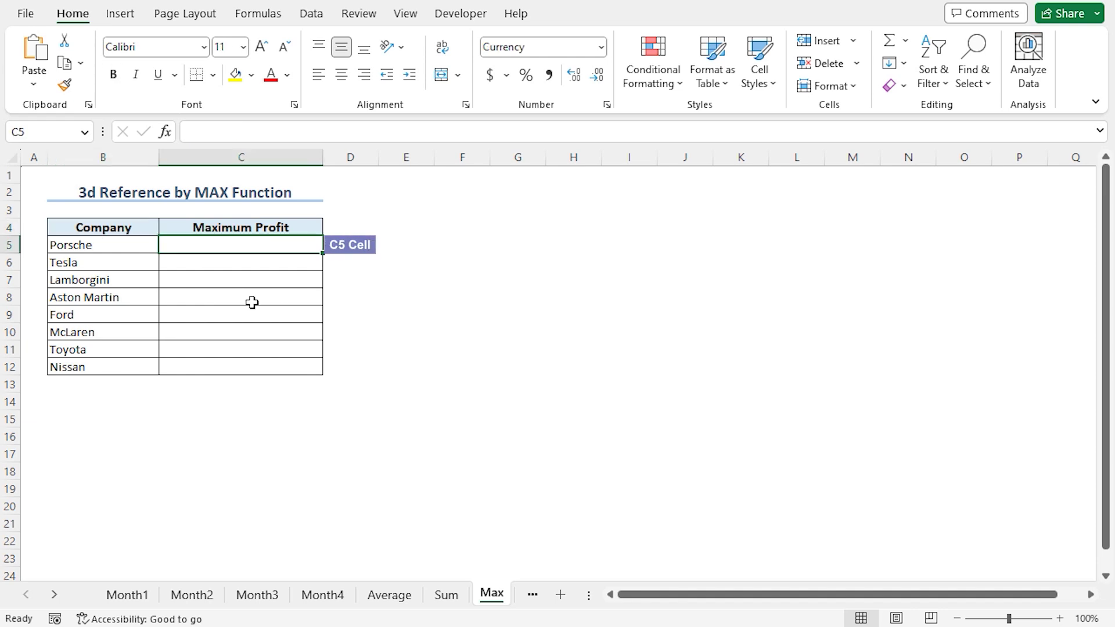
pyautogui.write('=ma')
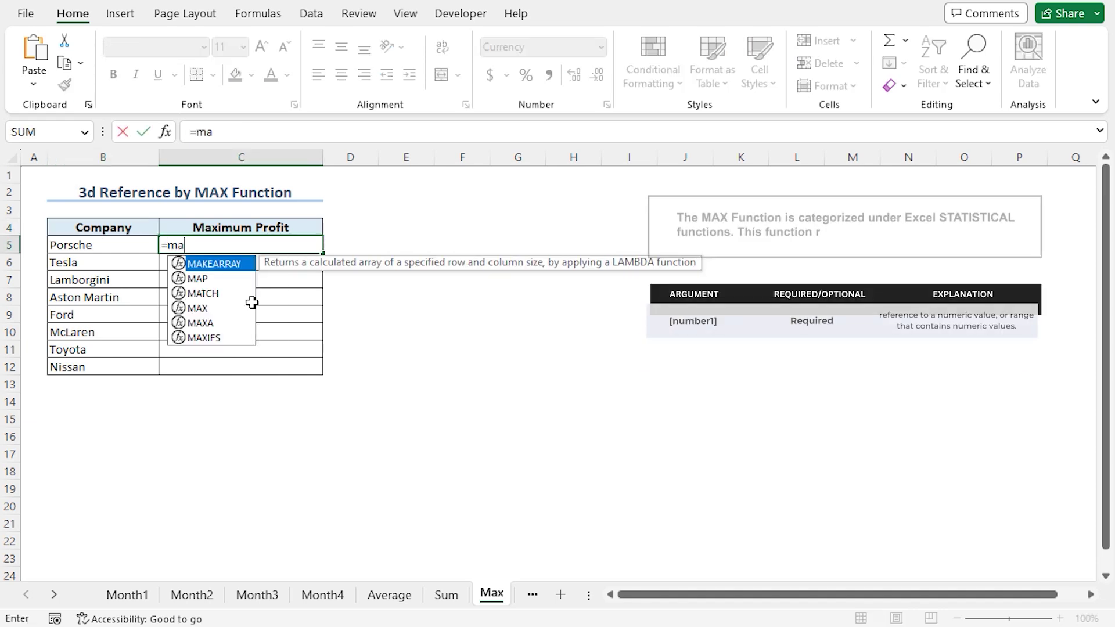
pyautogui.write('x')
pyautogui.press('Tab')
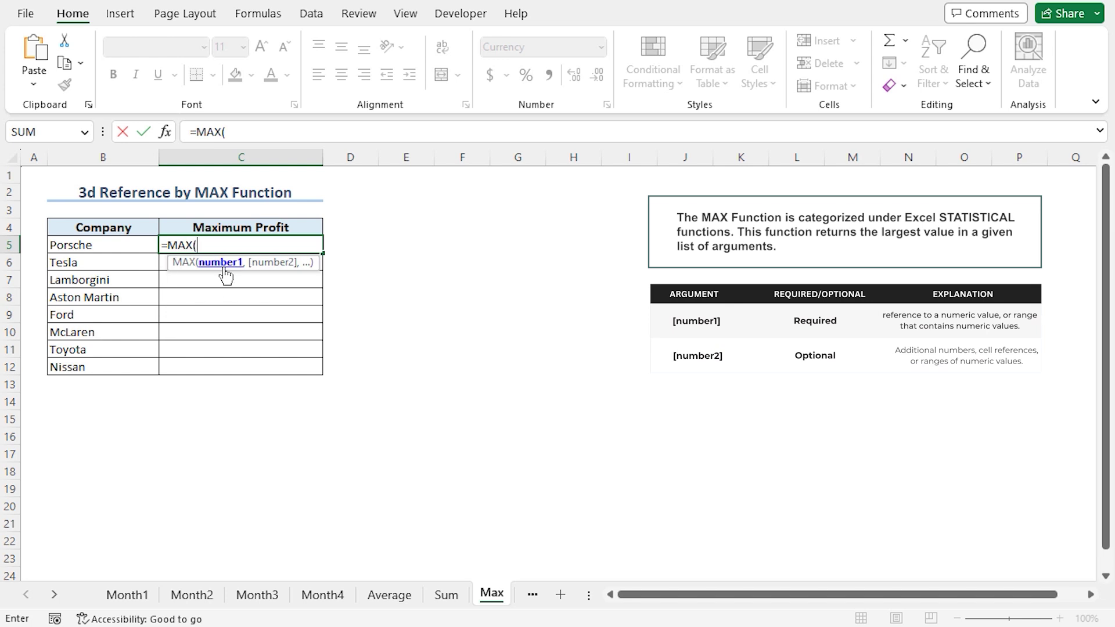
pyautogui.write('M')
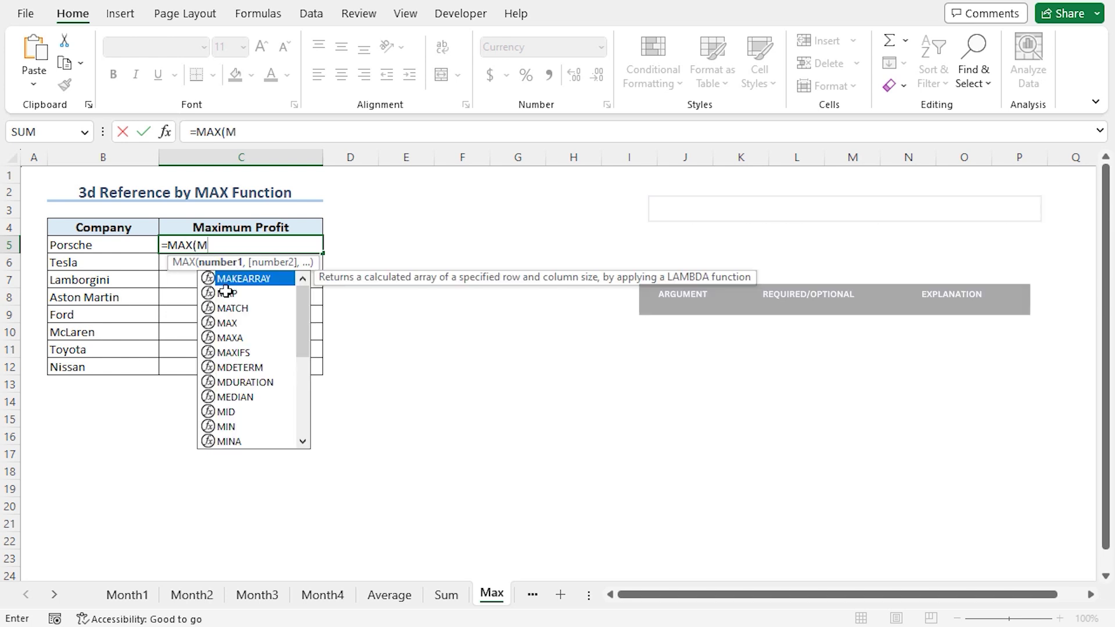
pyautogui.write('onth1:')
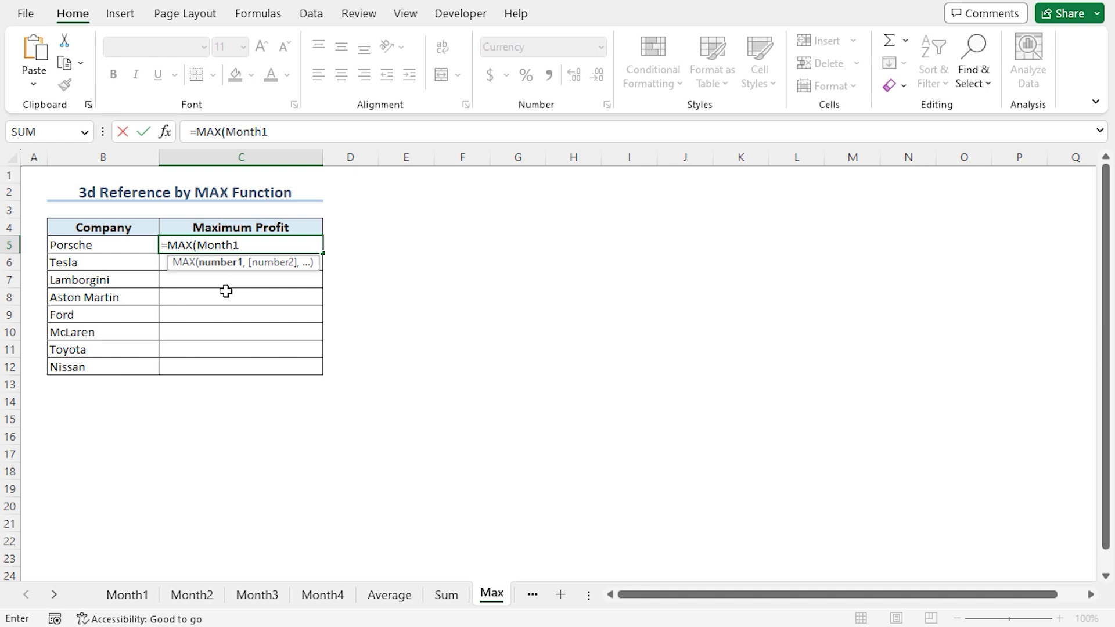
pyautogui.write('Month4!C5')
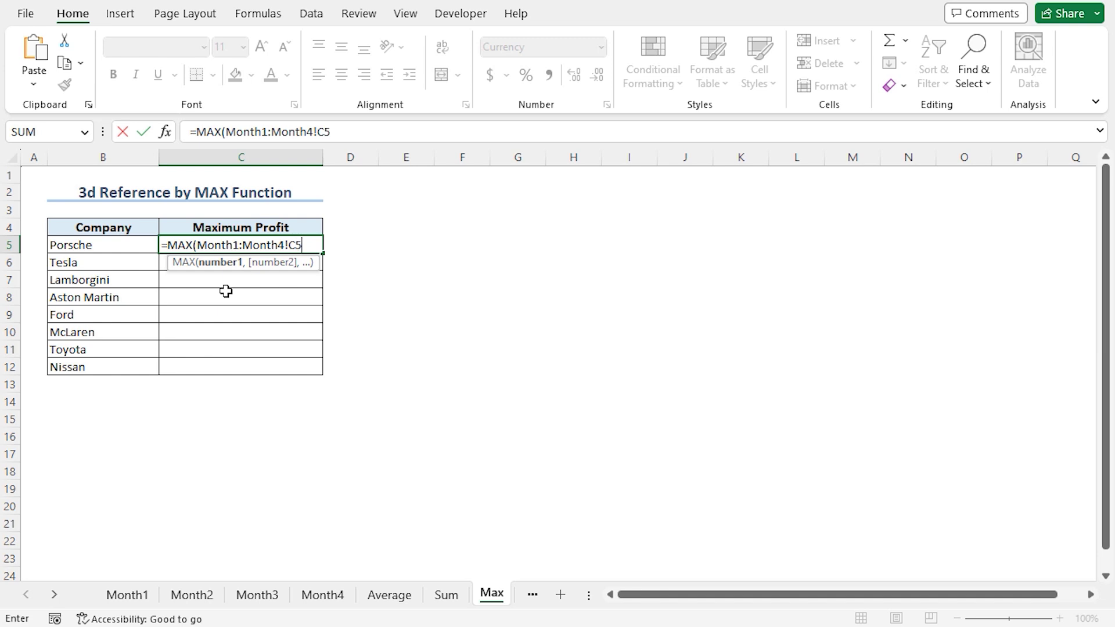
pyautogui.write(')')
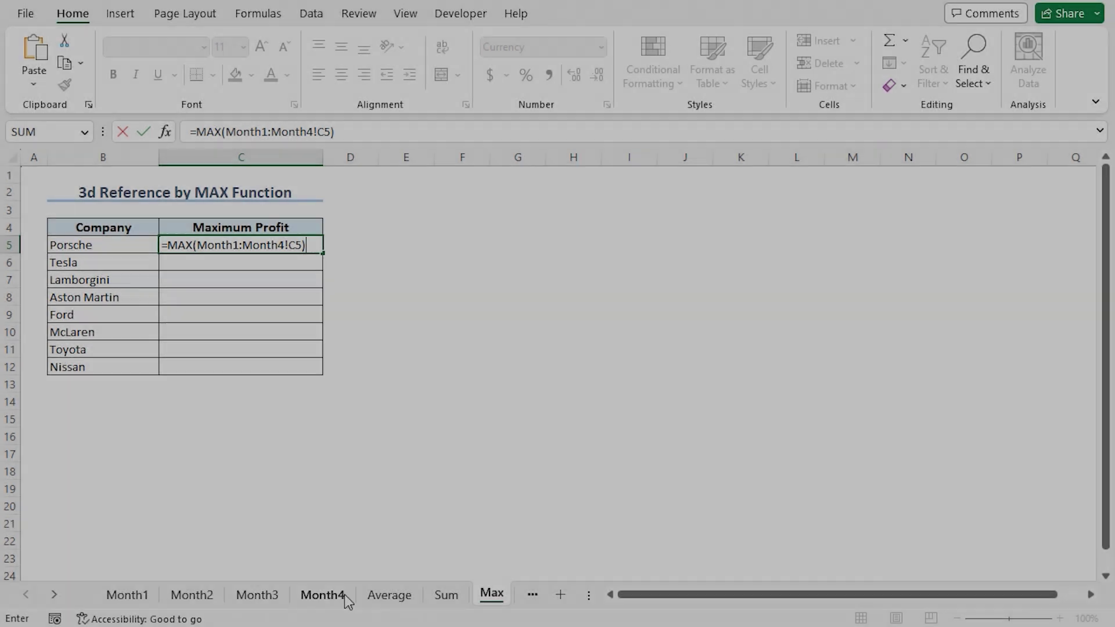
# Step: Confirm the MAX formula in C5 and fill it down to Nissan's row 12
pyautogui.press('Return')
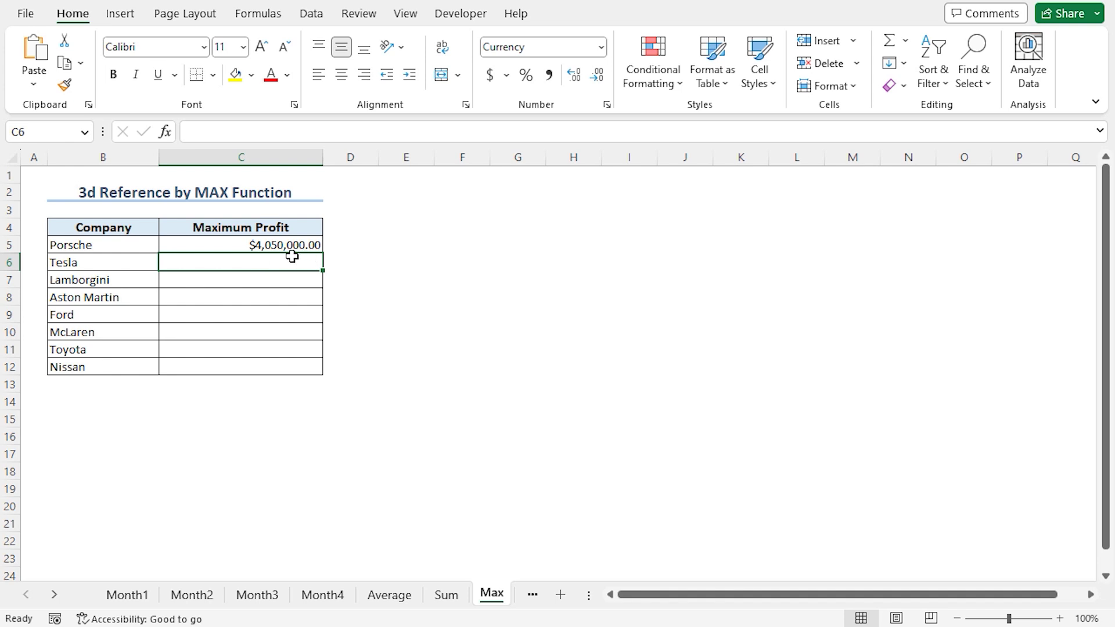
pyautogui.click(82, 248)
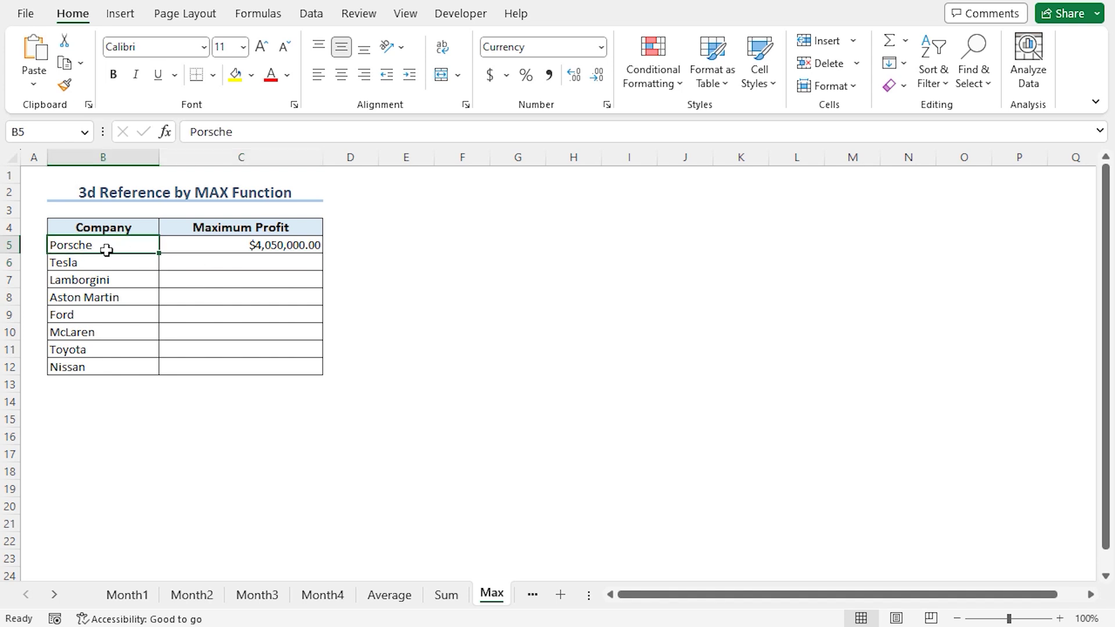
pyautogui.click(232, 250)
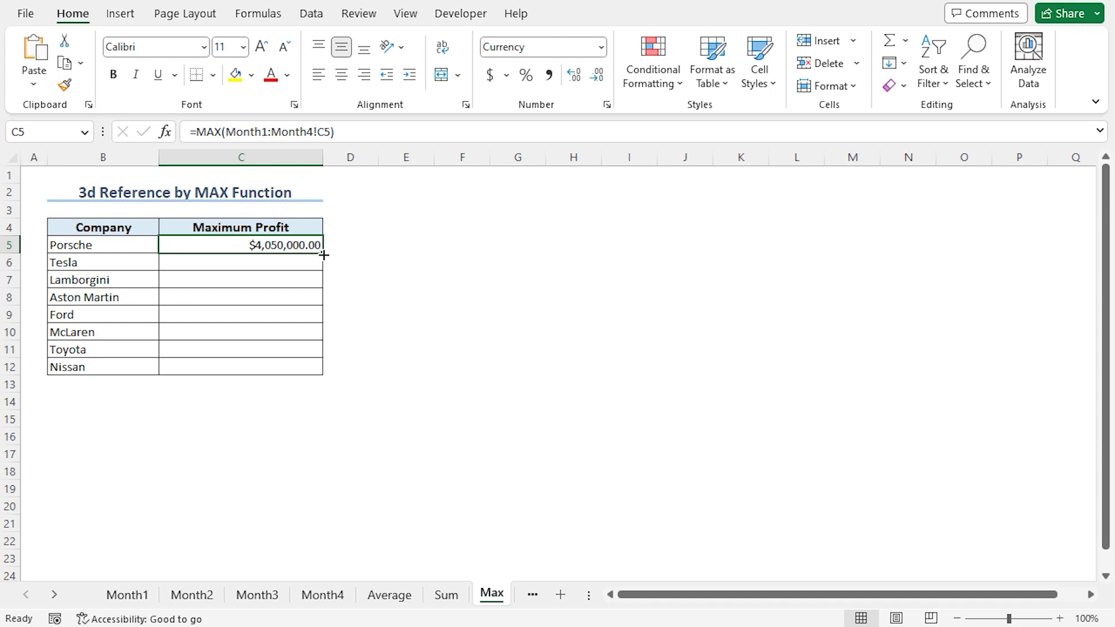
pyautogui.moveTo(324, 254); pyautogui.dragTo(324, 377)
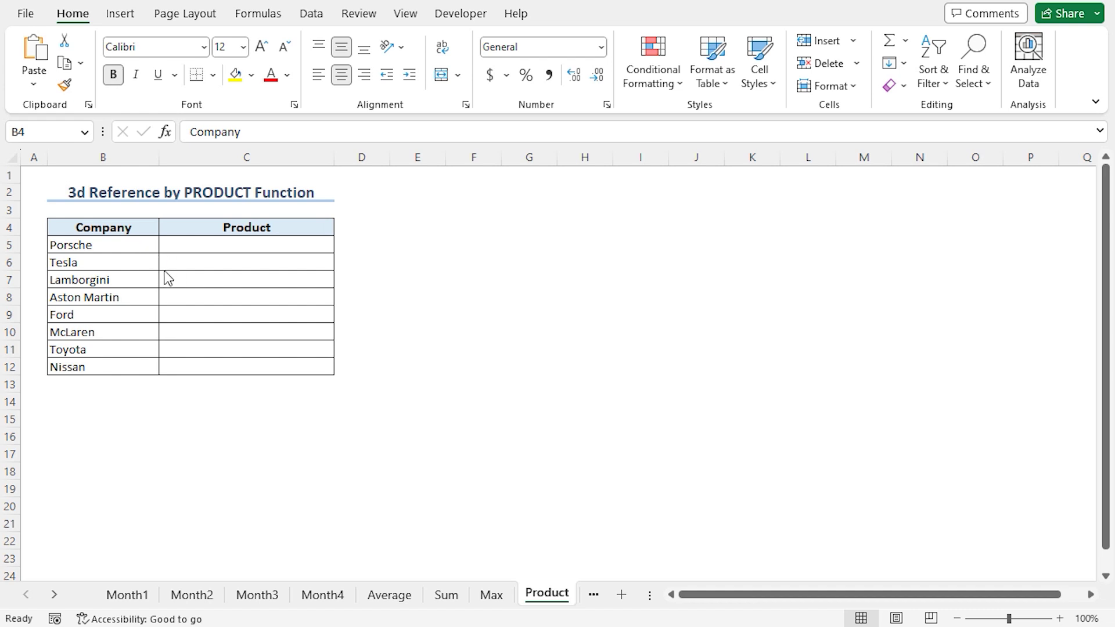
# Step: Enter =PRODUCT(Month1:Month4!C5) in Porsche's Product cell C5, then reselect C5
pyautogui.click(192, 246)
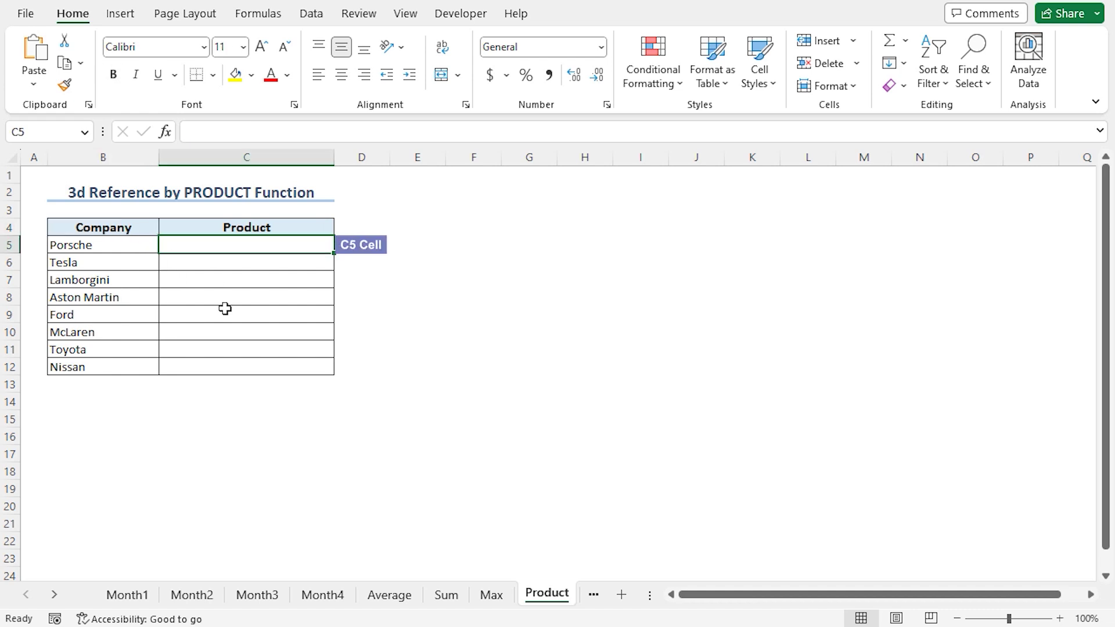
pyautogui.write('=pro')
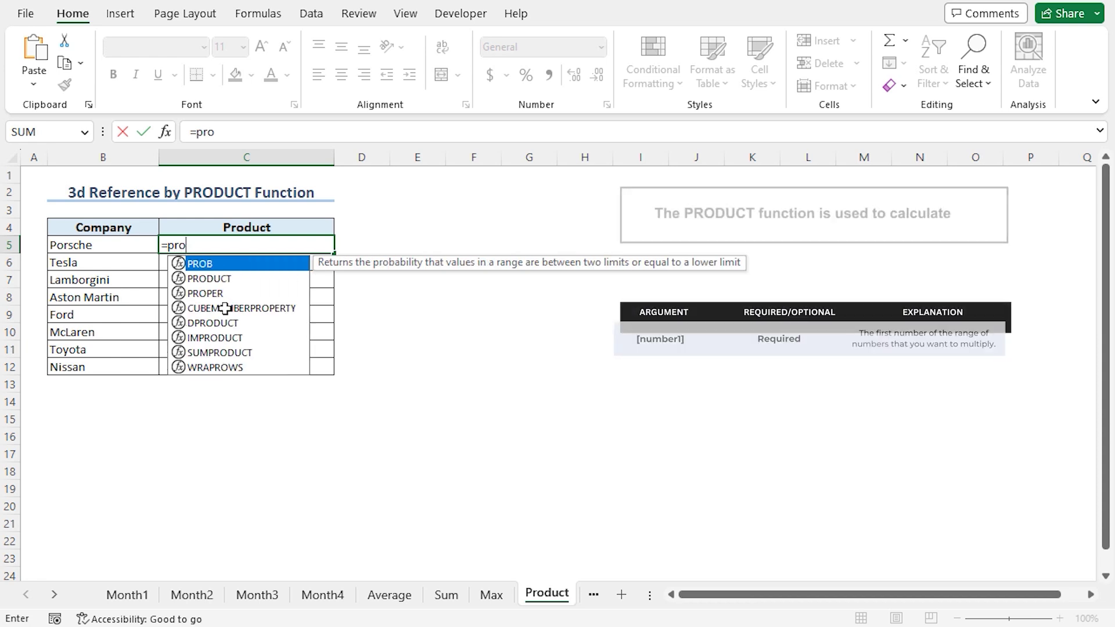
pyautogui.write('duc')
pyautogui.press('Tab')
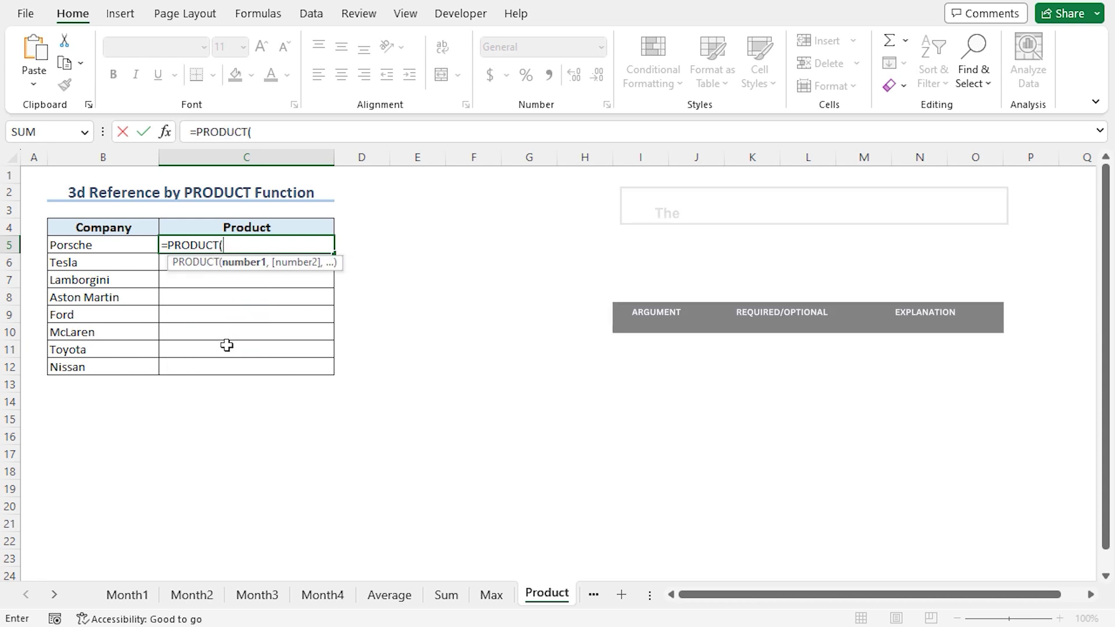
pyautogui.write('Month1')
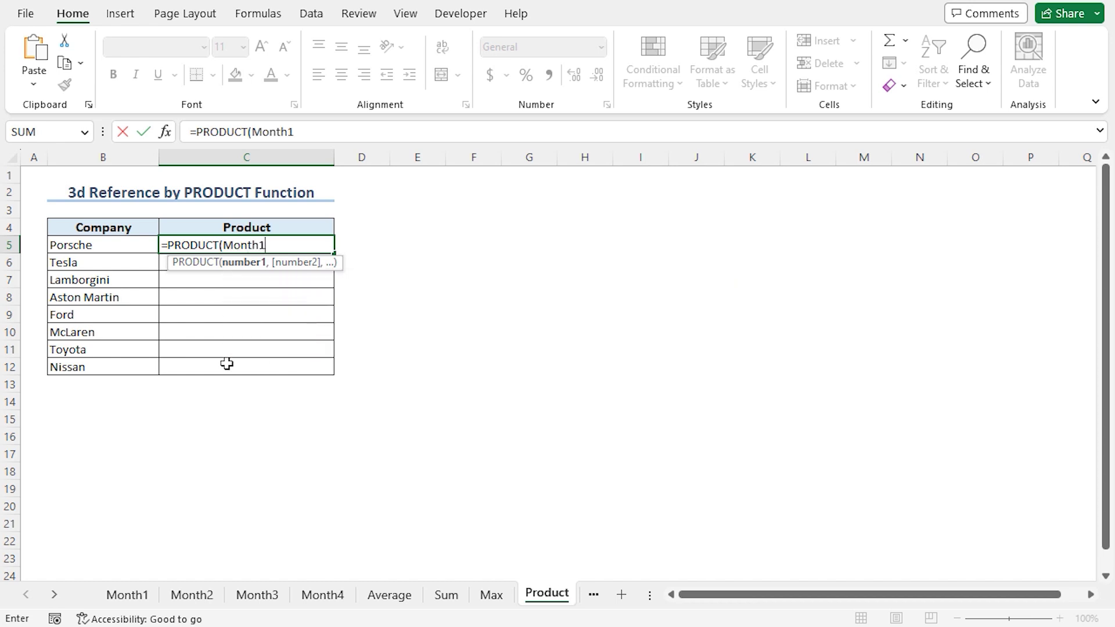
pyautogui.write(':Mon')
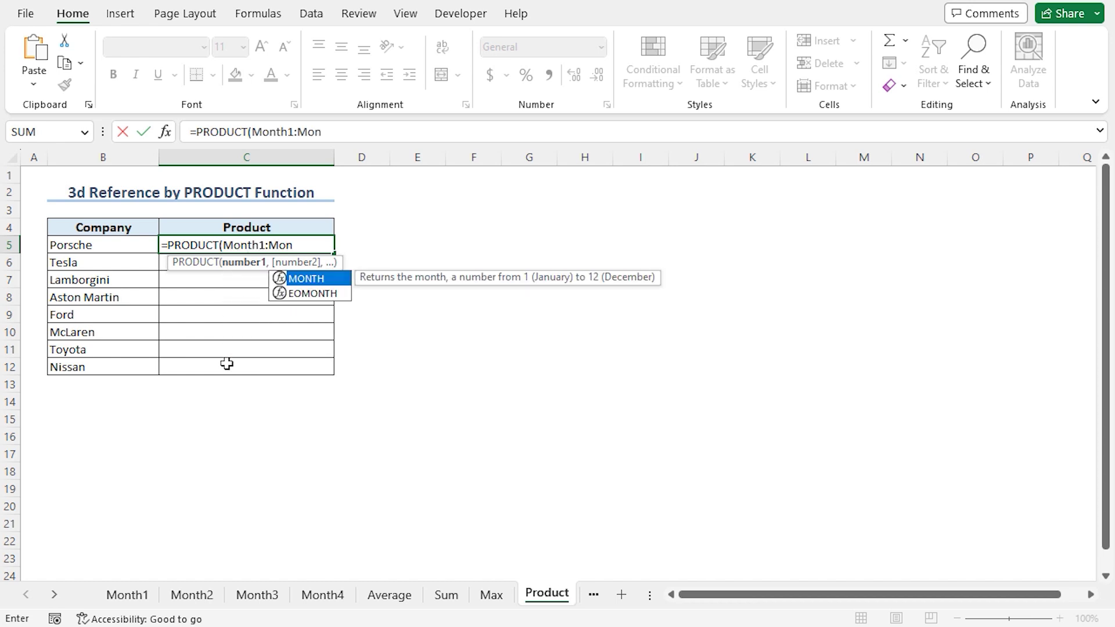
pyautogui.write('th4!C')
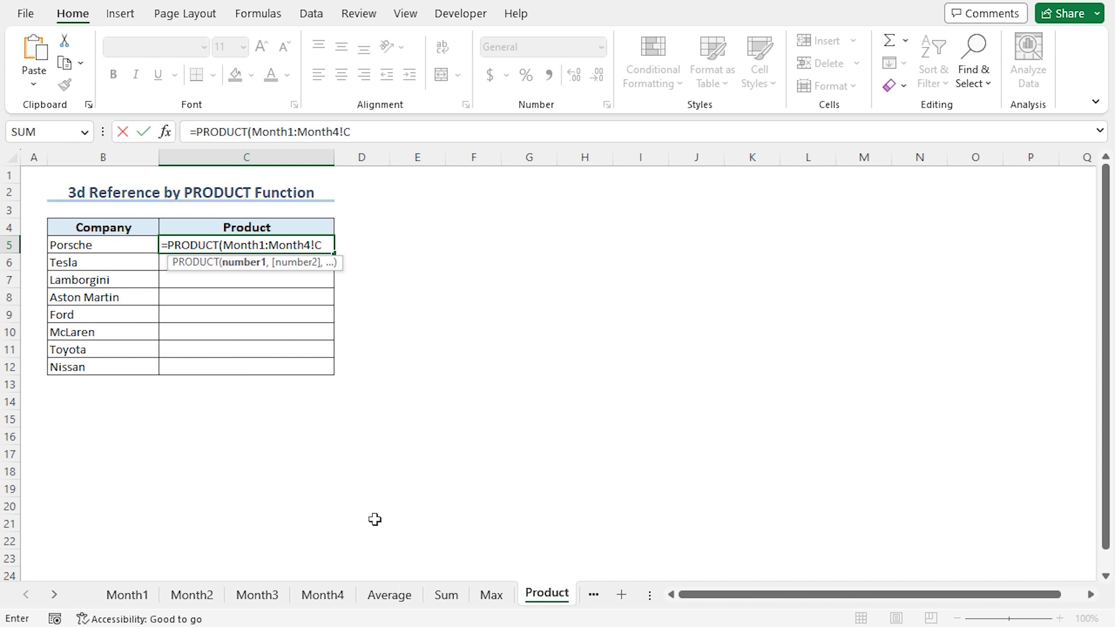
pyautogui.write('5)')
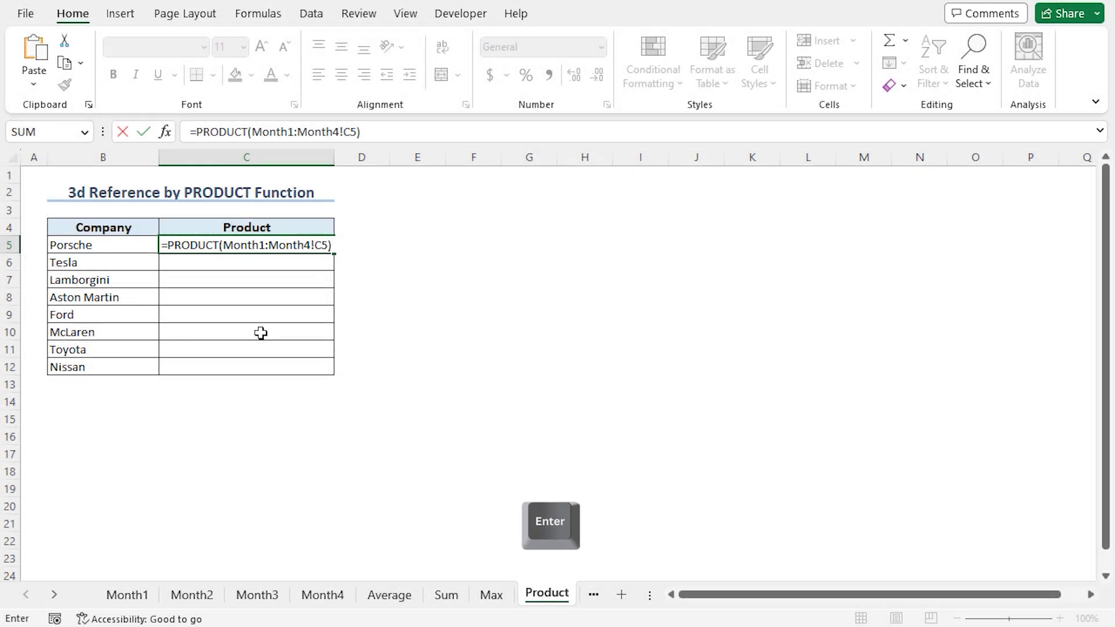
pyautogui.press('Return')
pyautogui.press('Up')
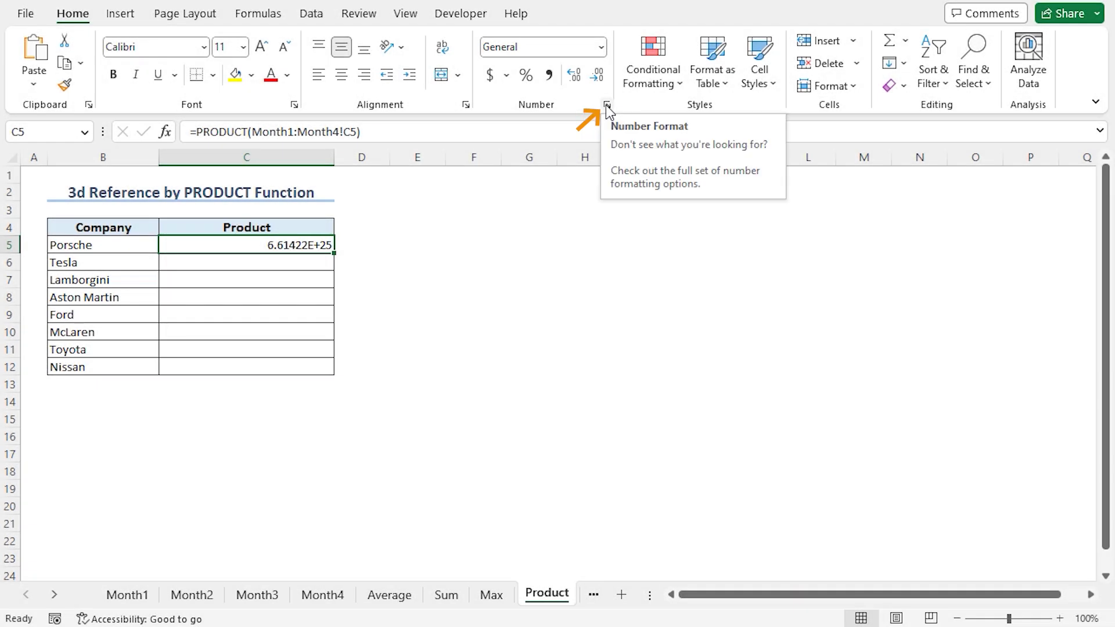
# Step: Apply the custom $0.00,,,,,,Q number format to Porsche's Product cell C5
pyautogui.click(606, 106)
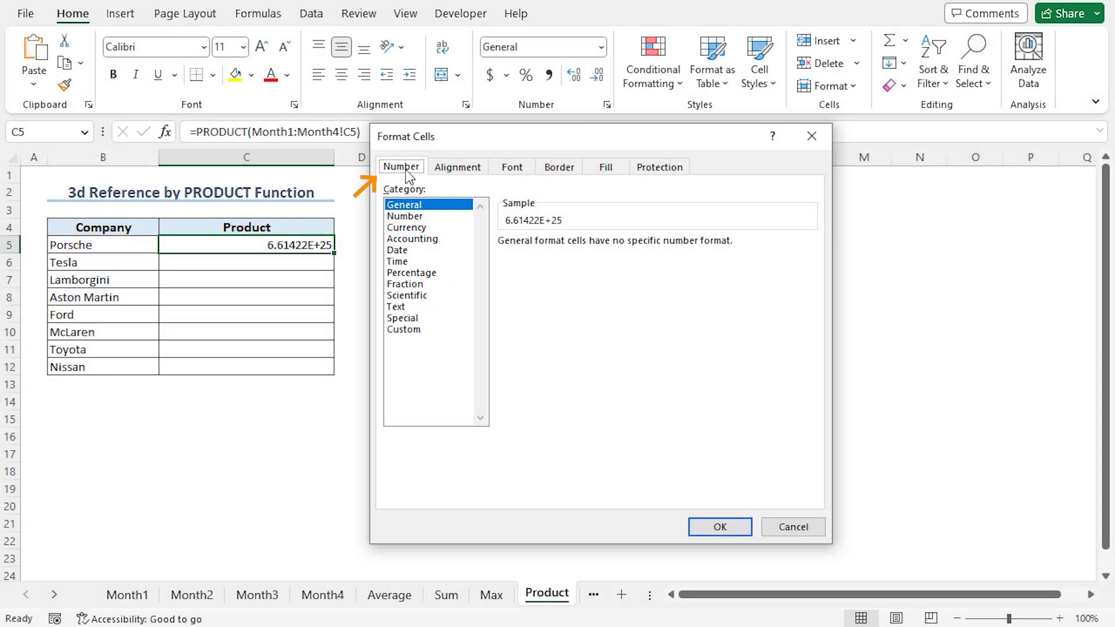
pyautogui.click(404, 330)
pyautogui.moveTo(812, 300); pyautogui.dragTo(809, 391)
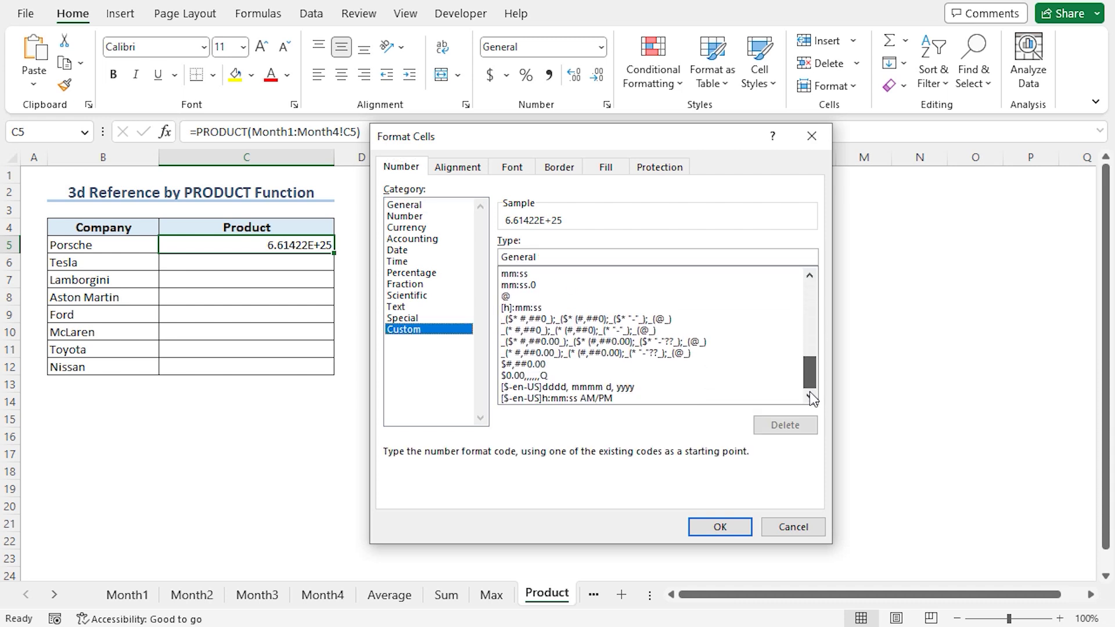
pyautogui.click(529, 376)
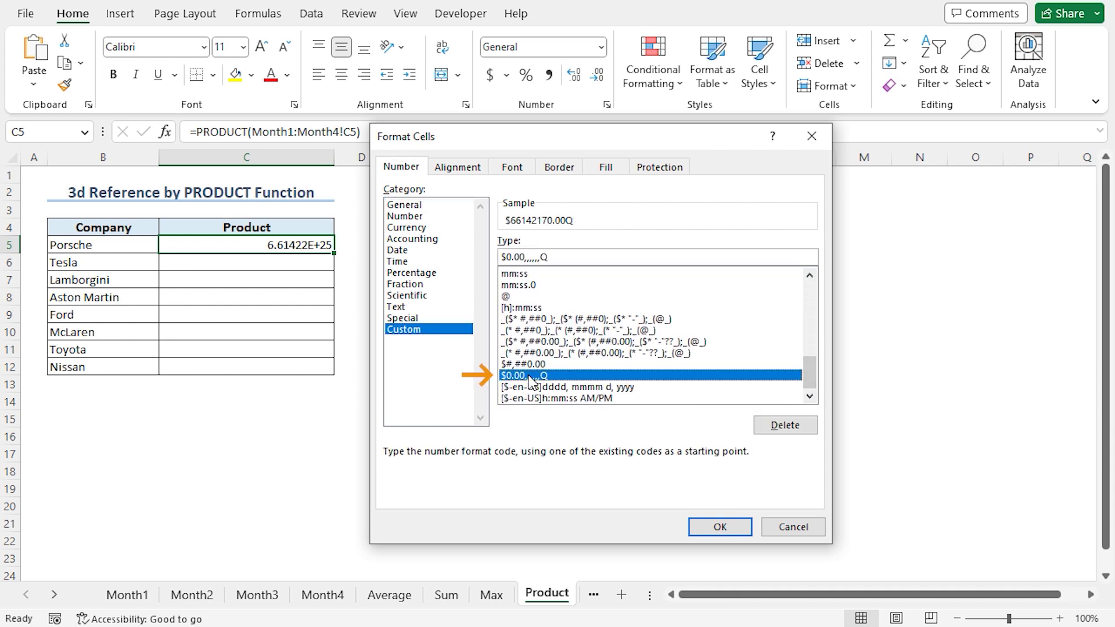
pyautogui.click(719, 527)
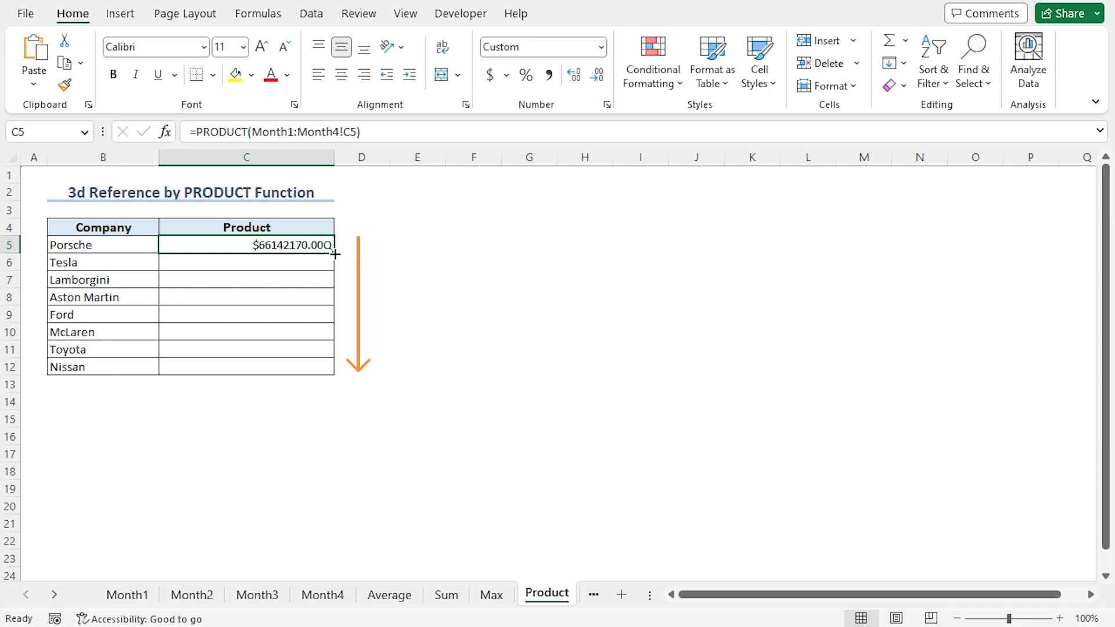
# Step: Copy the PRODUCT formula from C5 down through C12, Porsche to Nissan
pyautogui.moveTo(333, 259); pyautogui.dragTo(335, 280)
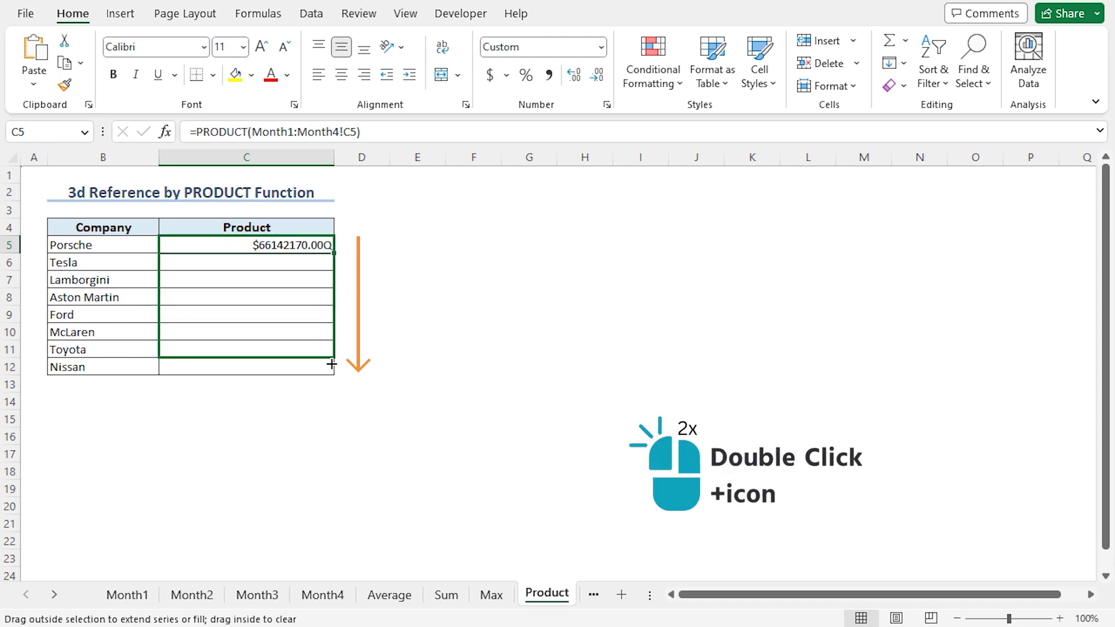
pyautogui.moveTo(336, 279); pyautogui.dragTo(336, 371)
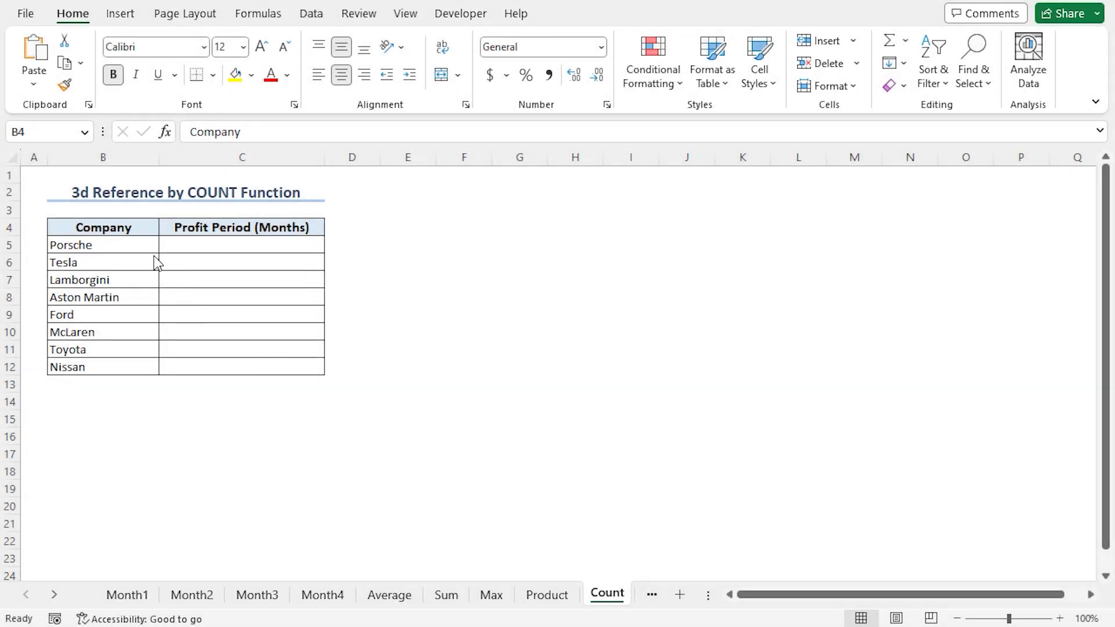
# Step: Enter =COUNT(Month1:Month4!C5) in C5 and fill it down the Profit Period column
pyautogui.click(201, 251)
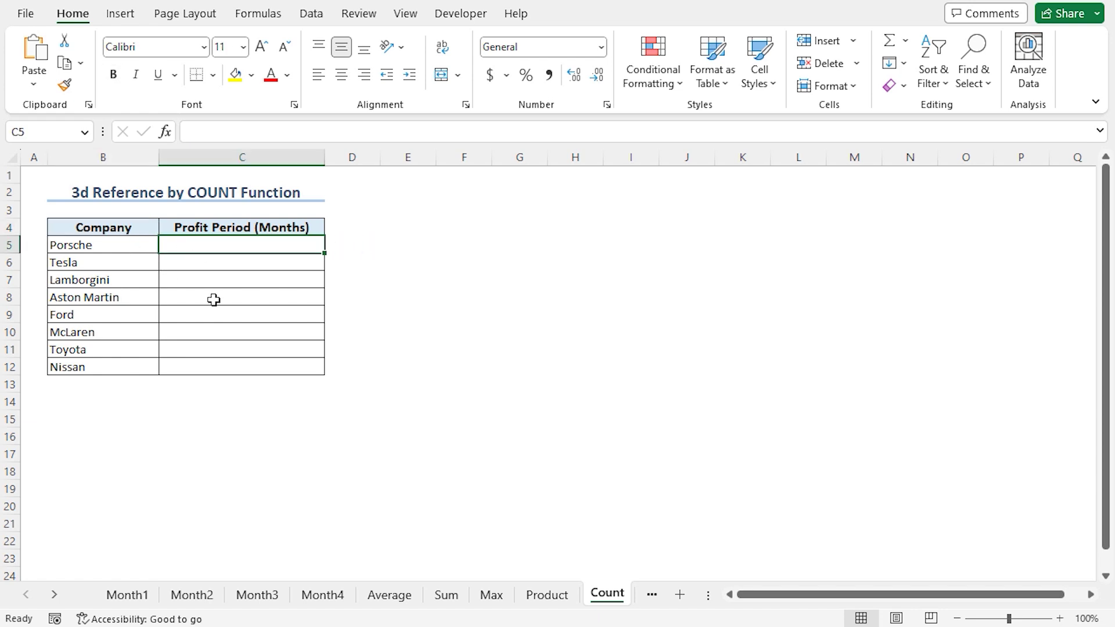
pyautogui.write('=cou')
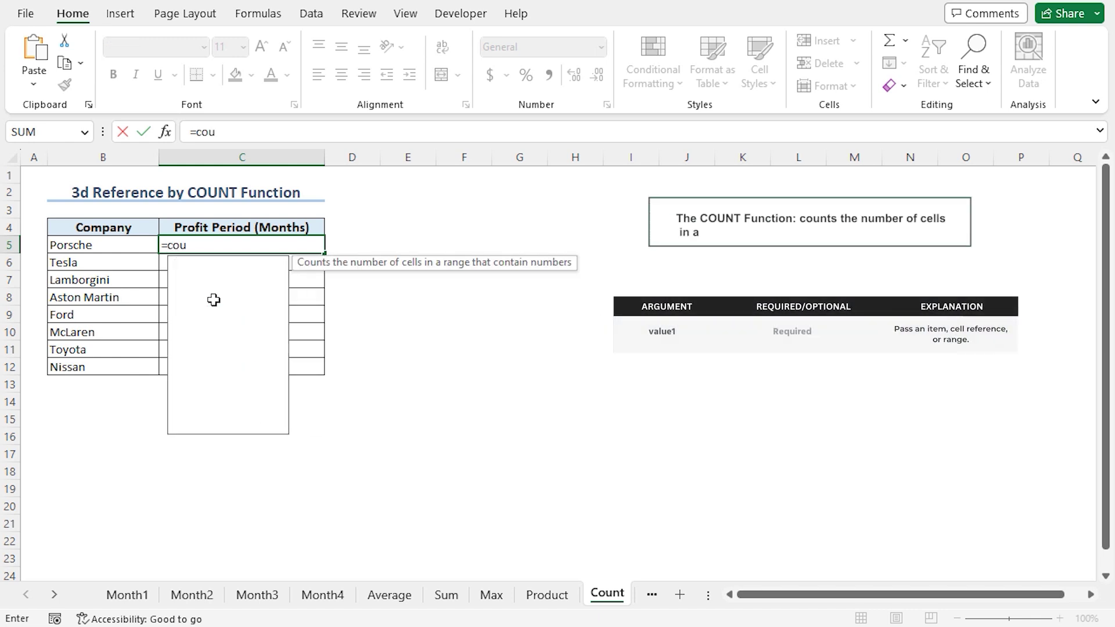
pyautogui.write('nt')
pyautogui.press('Tab')
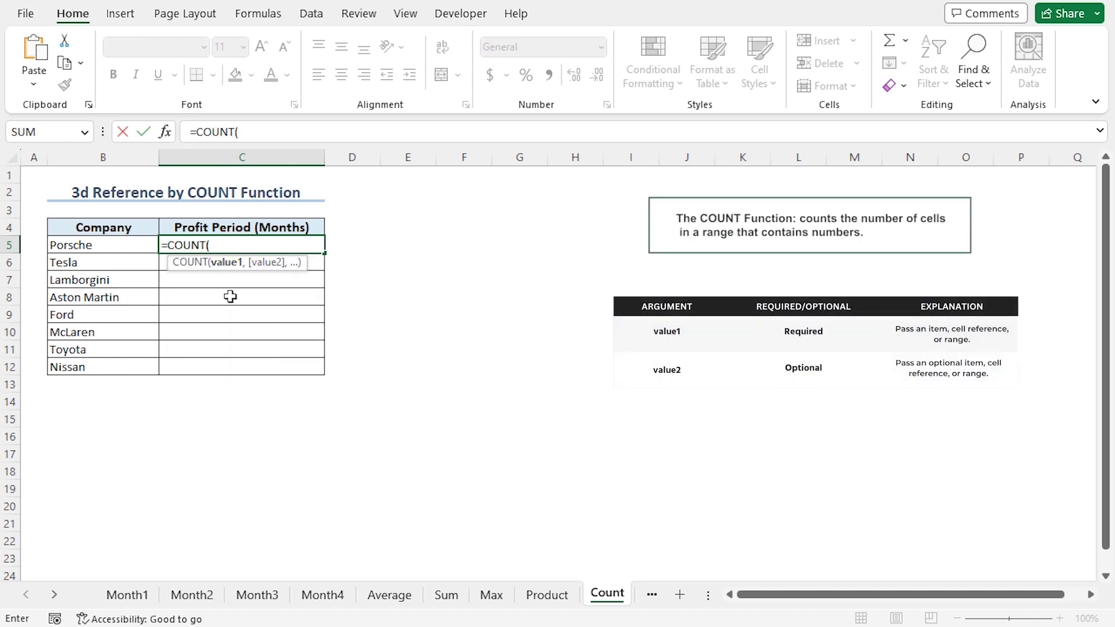
pyautogui.write('Month1')
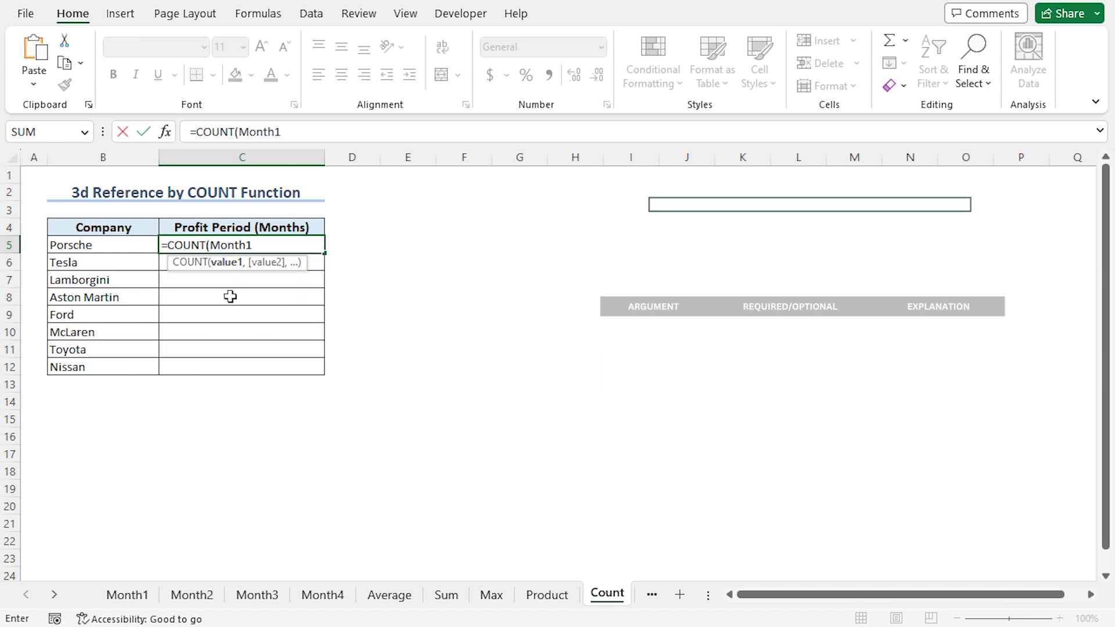
pyautogui.write(':Month')
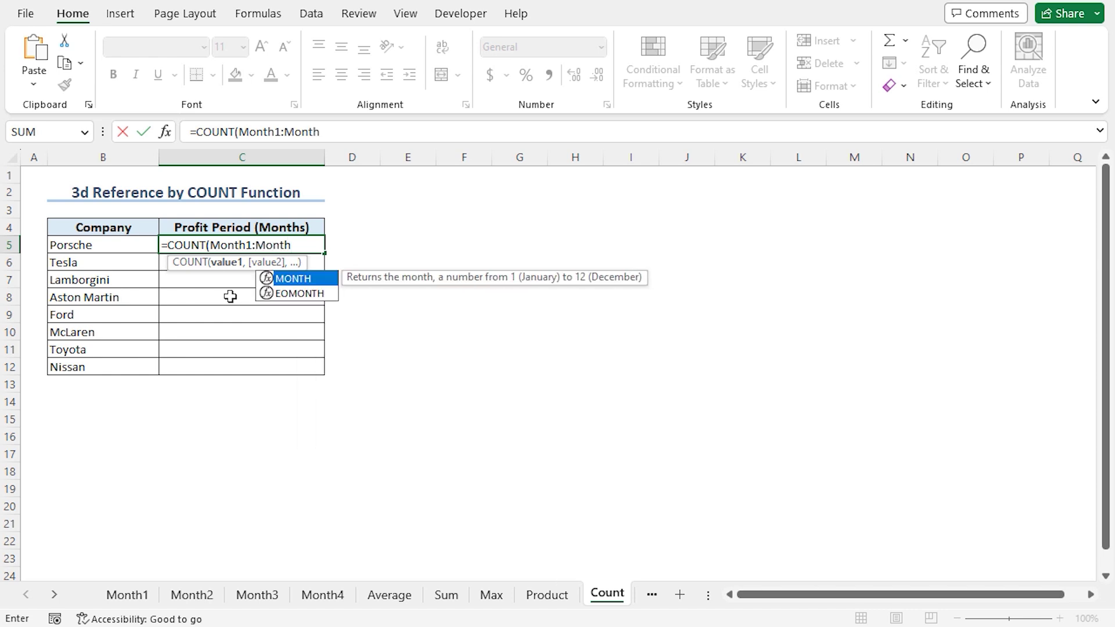
pyautogui.write('4!C')
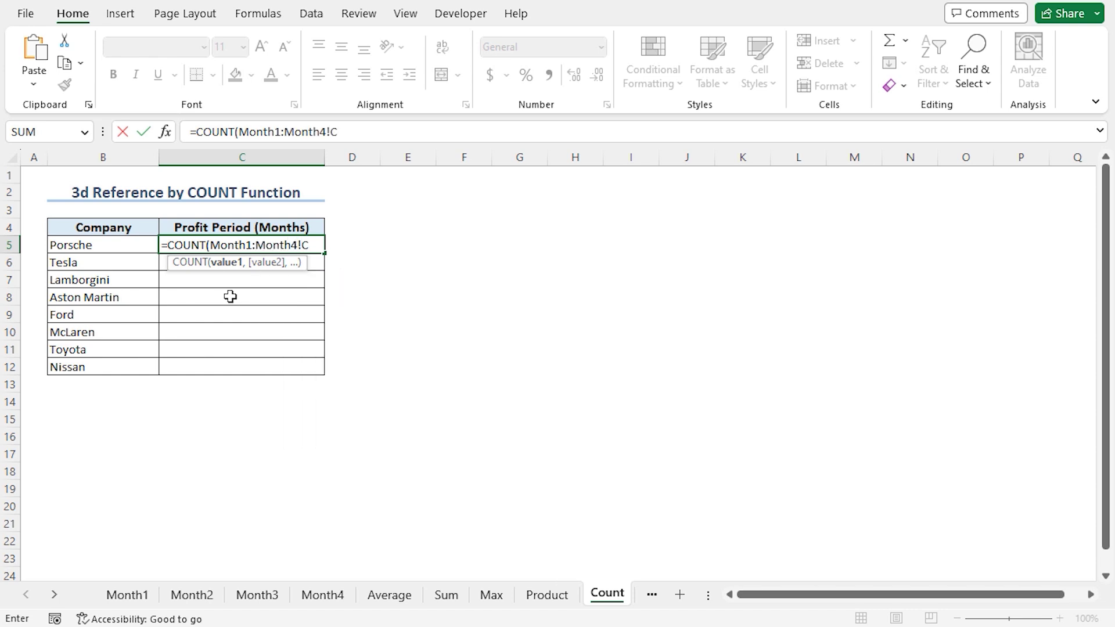
pyautogui.write('5)')
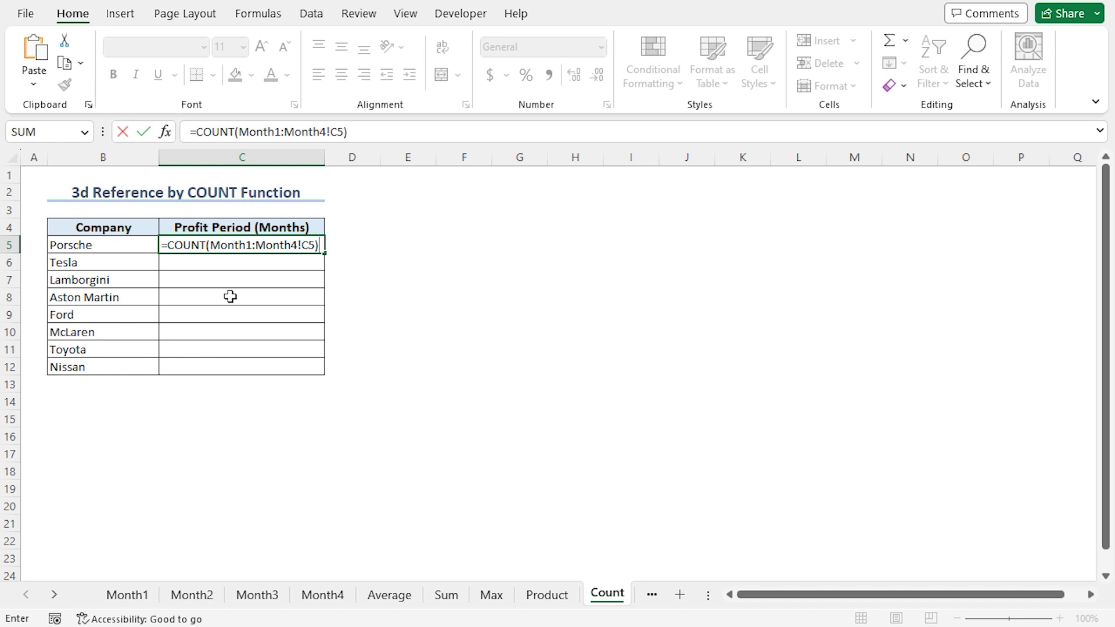
pyautogui.press('Return')
pyautogui.press('Up')
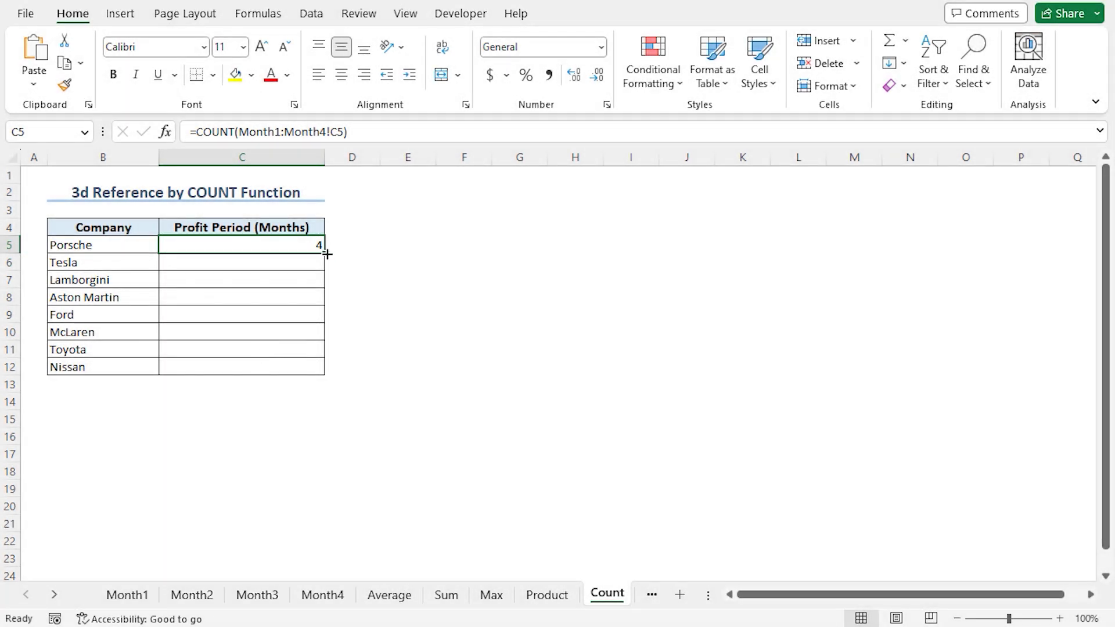
pyautogui.moveTo(325, 253); pyautogui.dragTo(324, 373)
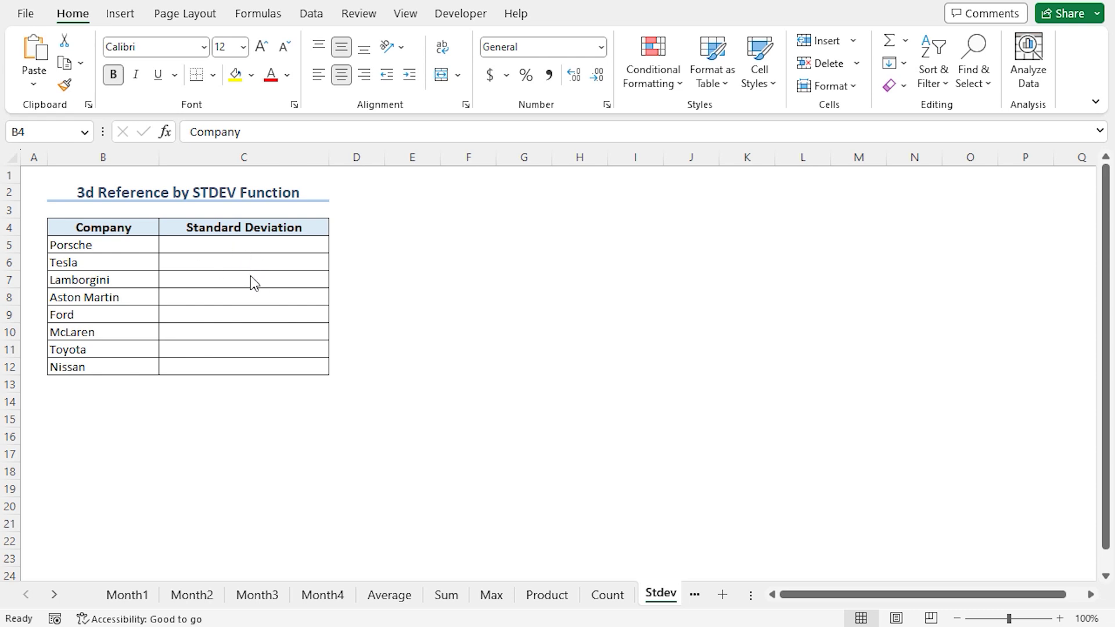
# Step: Enter =STDEV(Month1:Month4!C5) in C5 and fill it down to Nissan's row
pyautogui.click(219, 248)
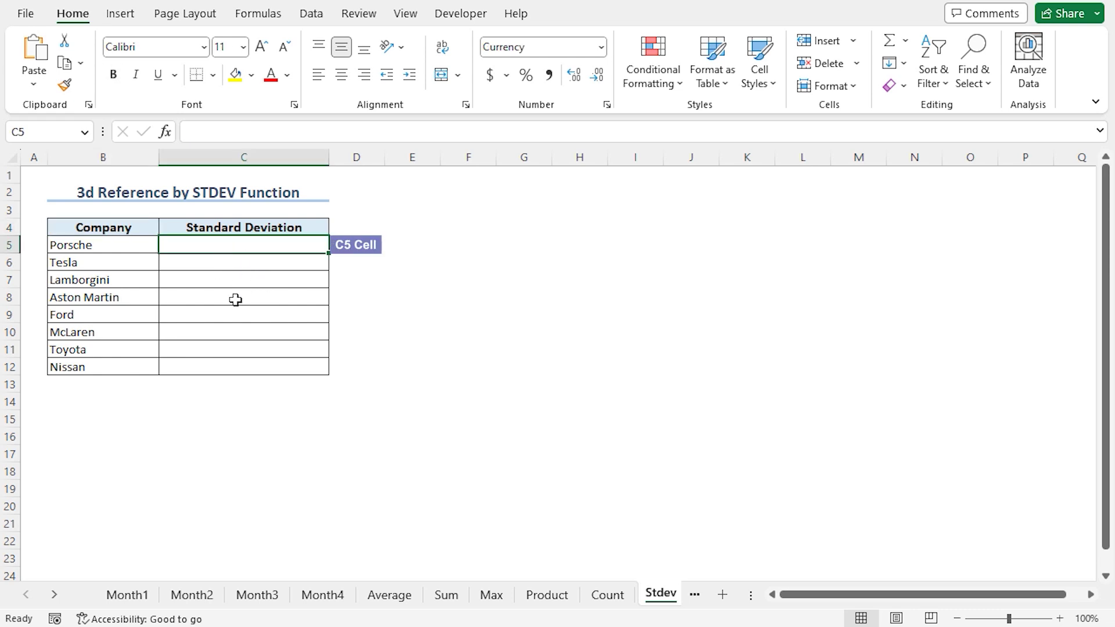
pyautogui.write('=stdev')
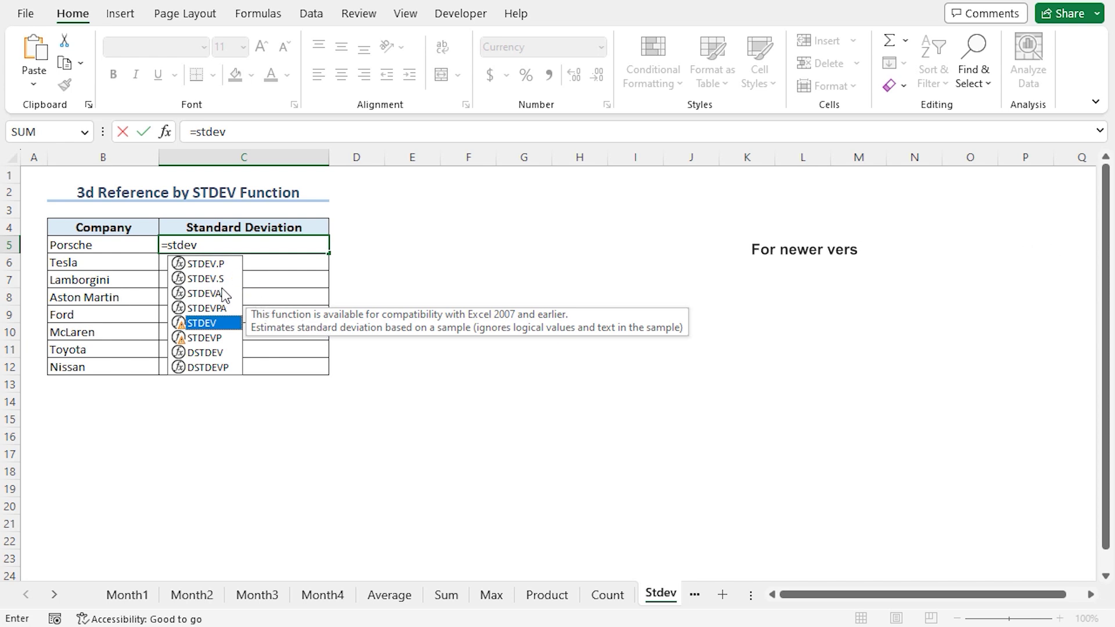
pyautogui.press('Tab')
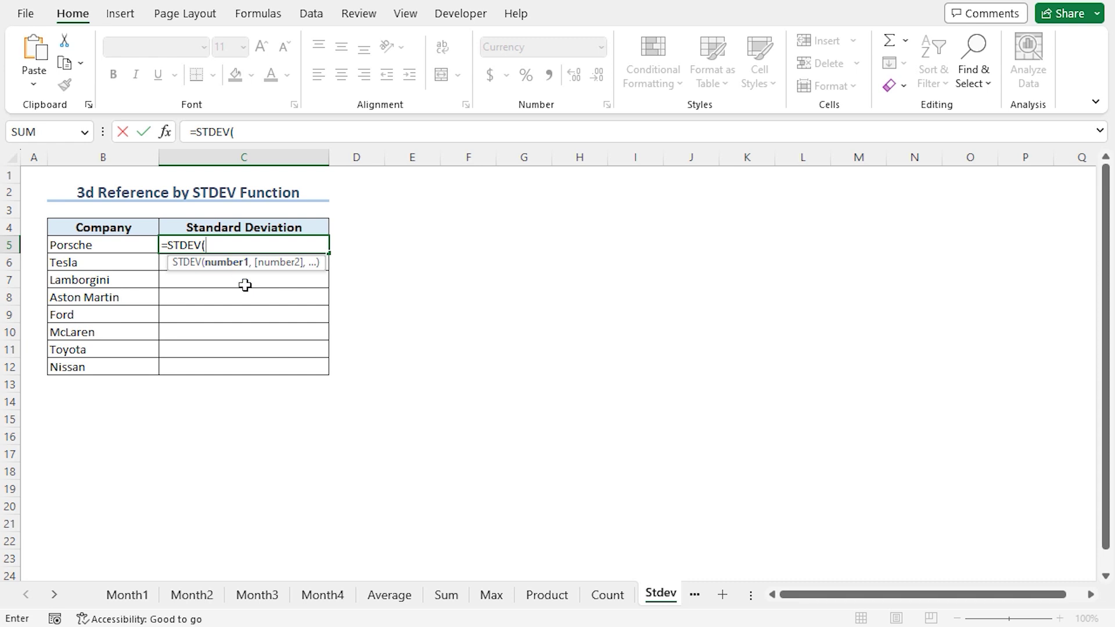
pyautogui.write('Month1:')
pyautogui.write('Month')
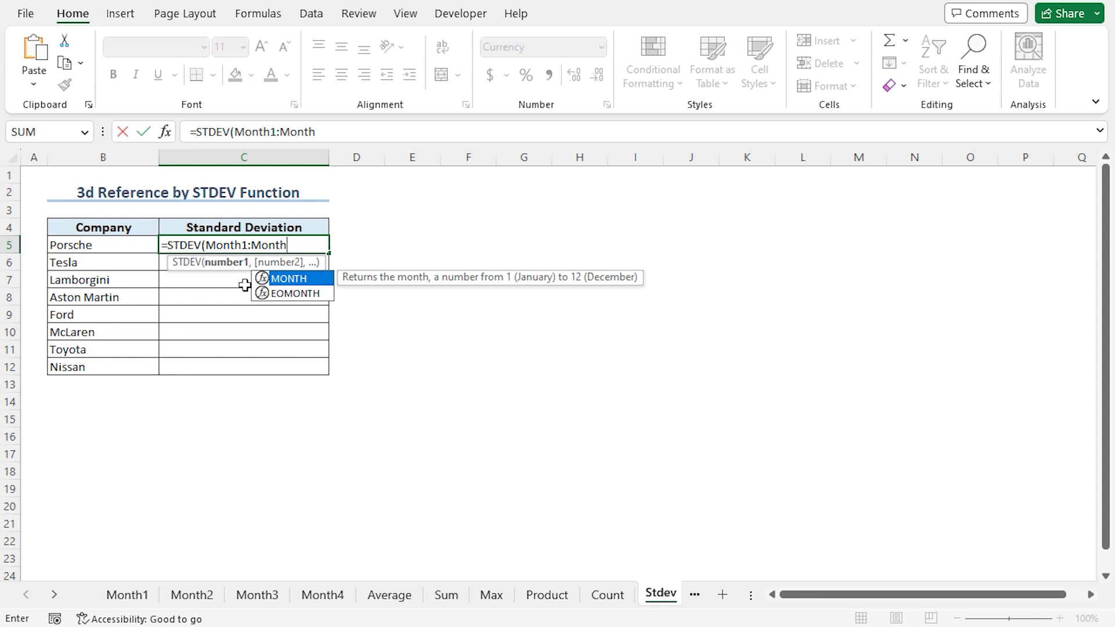
pyautogui.write('4!C5')
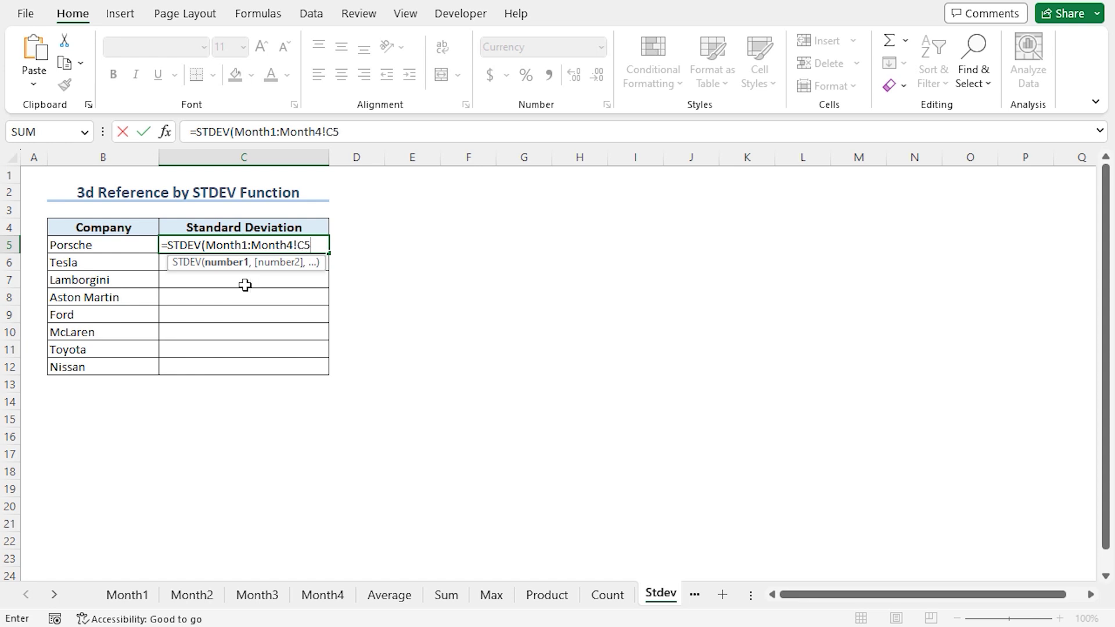
pyautogui.write(')')
pyautogui.press('Return')
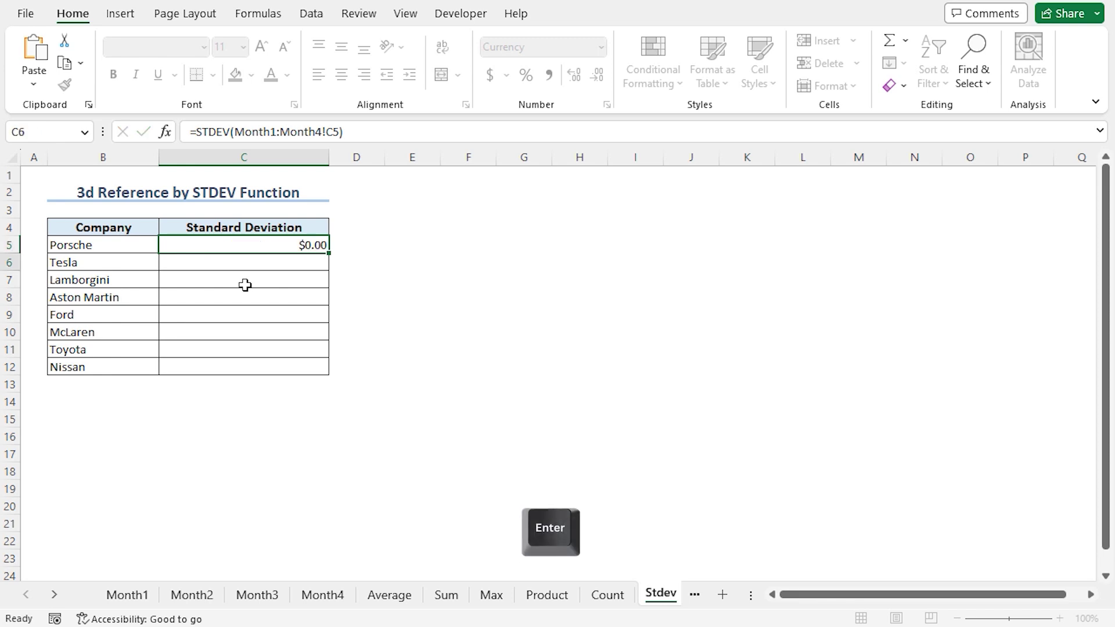
pyautogui.click(319, 246)
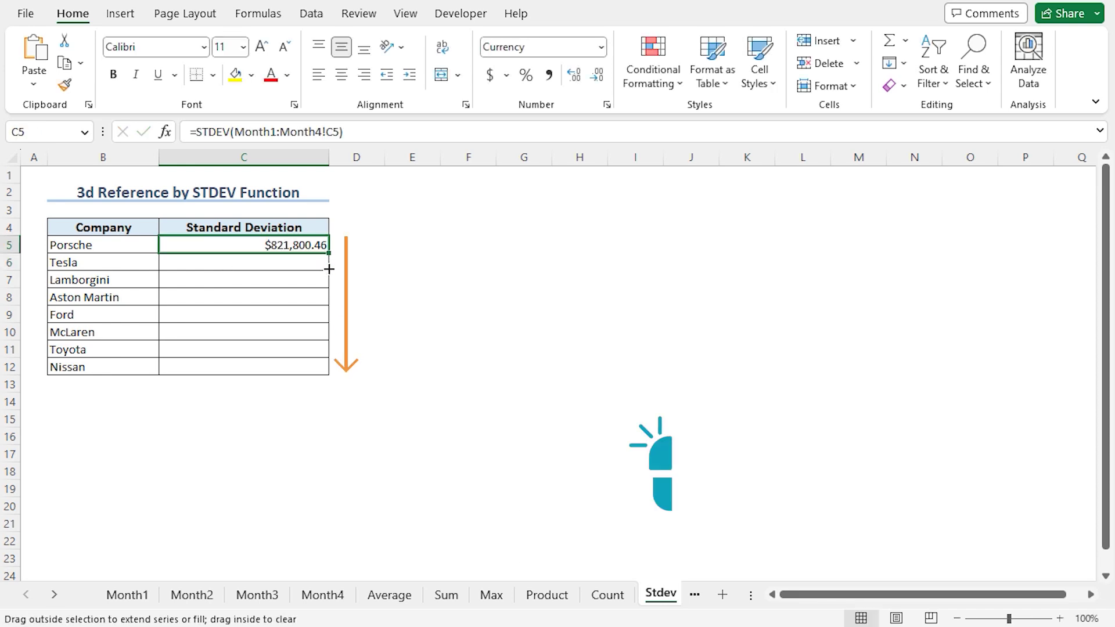
pyautogui.moveTo(330, 253); pyautogui.dragTo(329, 376)
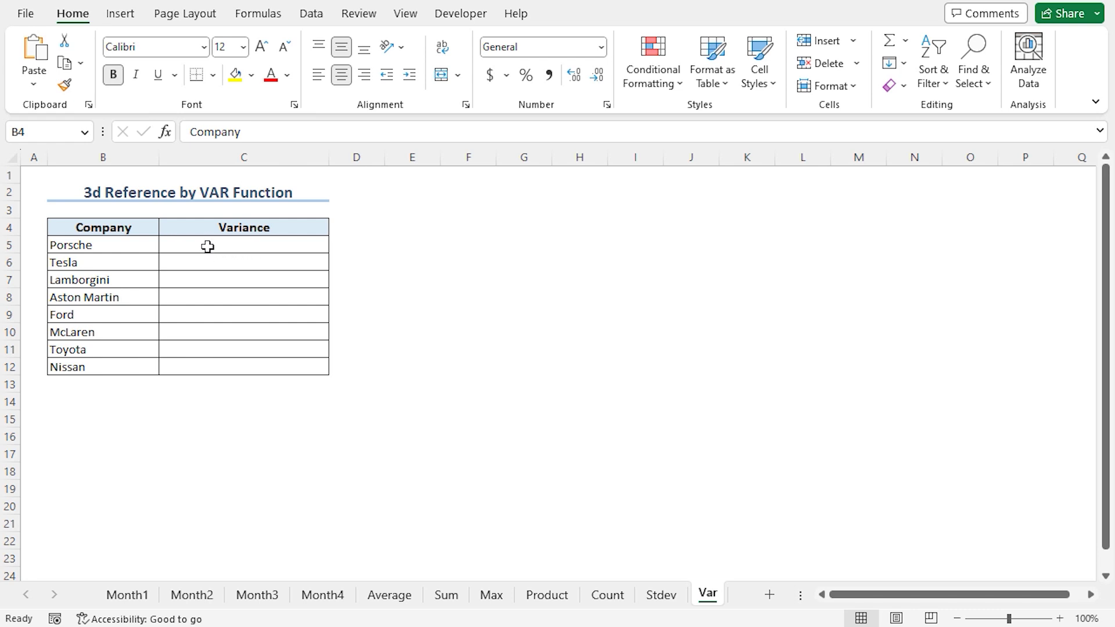
# Step: Enter =VAR(Month1:Month4!C5) in C5 and fill it down through C12
pyautogui.click(207, 246)
pyautogui.write('=')
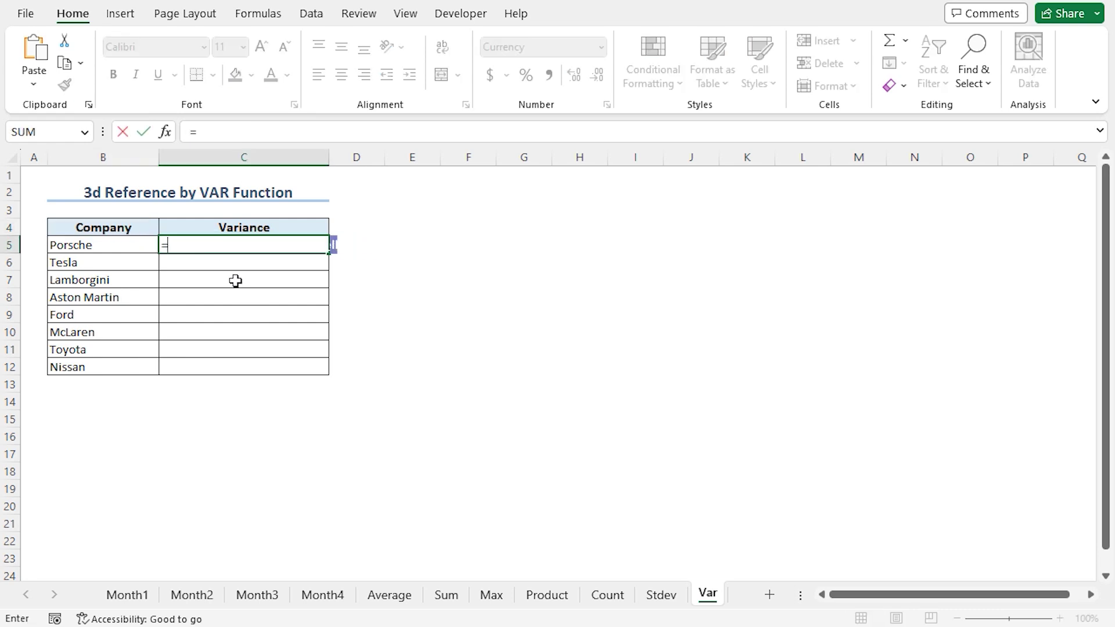
pyautogui.write('var')
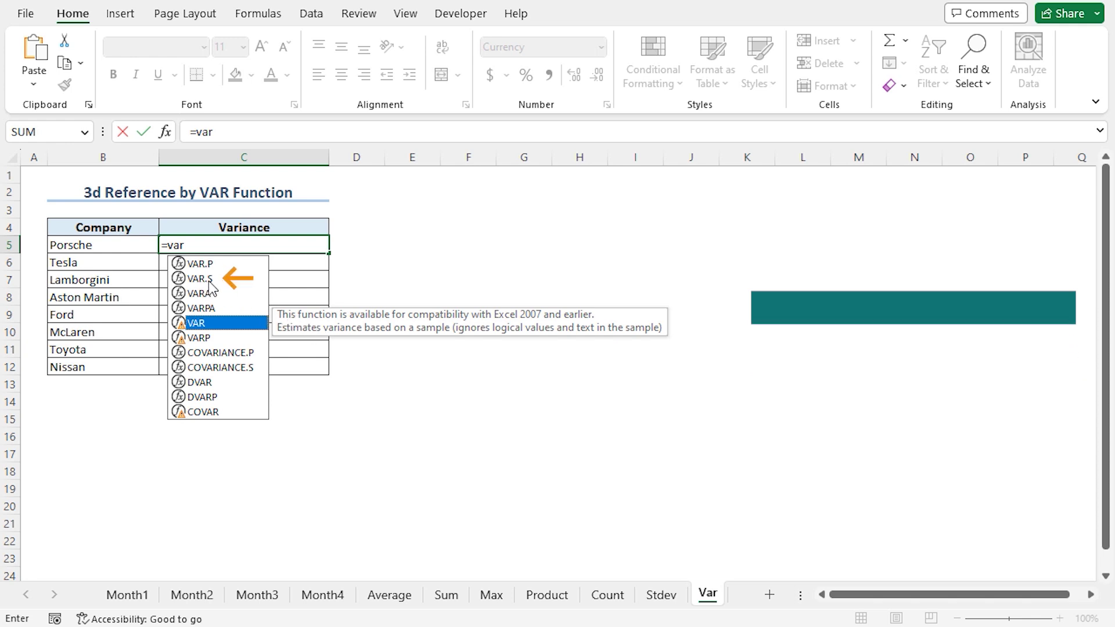
pyautogui.press('Tab')
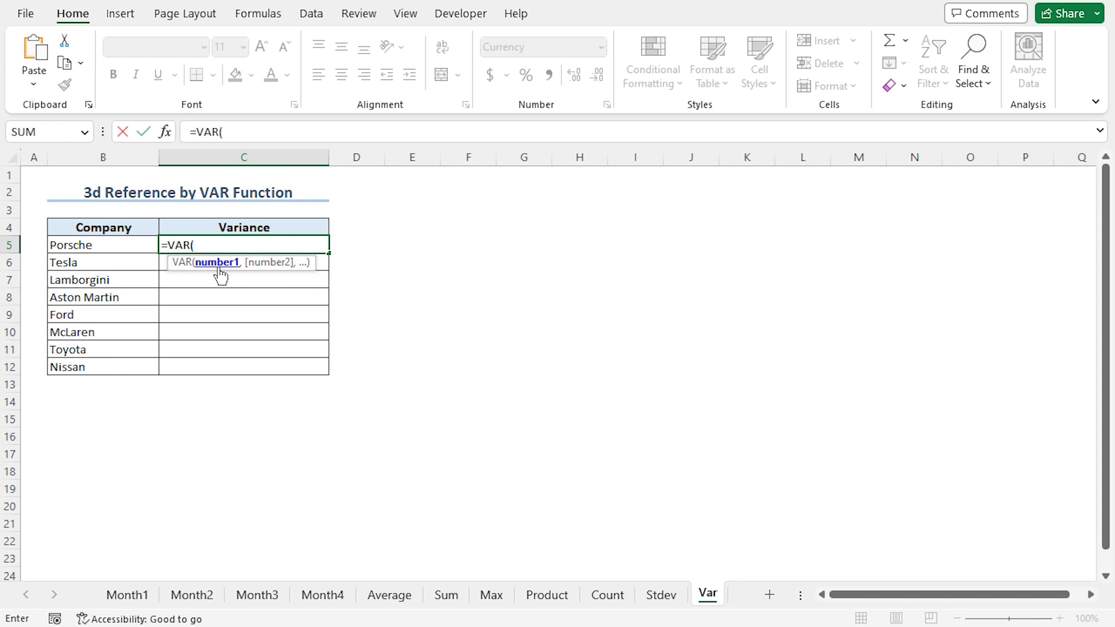
pyautogui.write('Month1:')
pyautogui.write('Month4!C5')
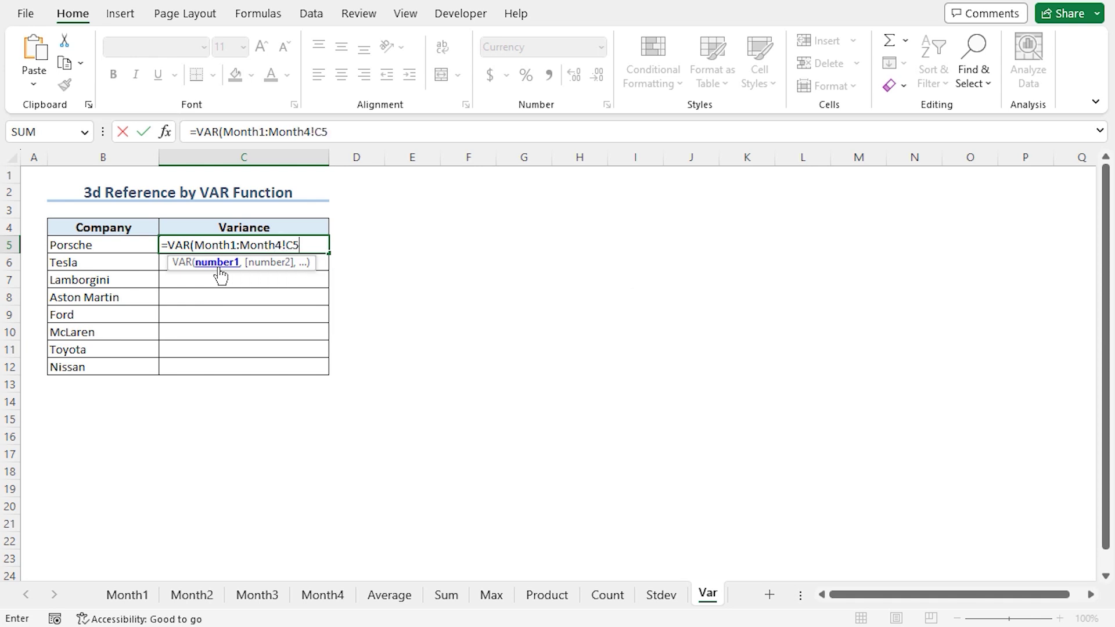
pyautogui.write(')')
pyautogui.press('Return')
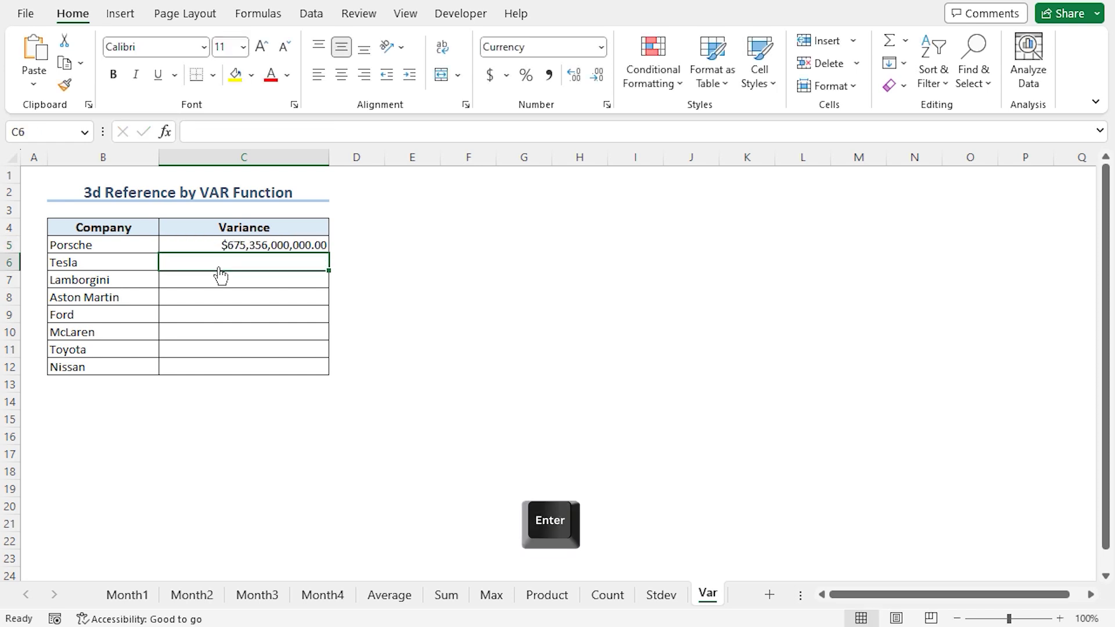
pyautogui.click(235, 248)
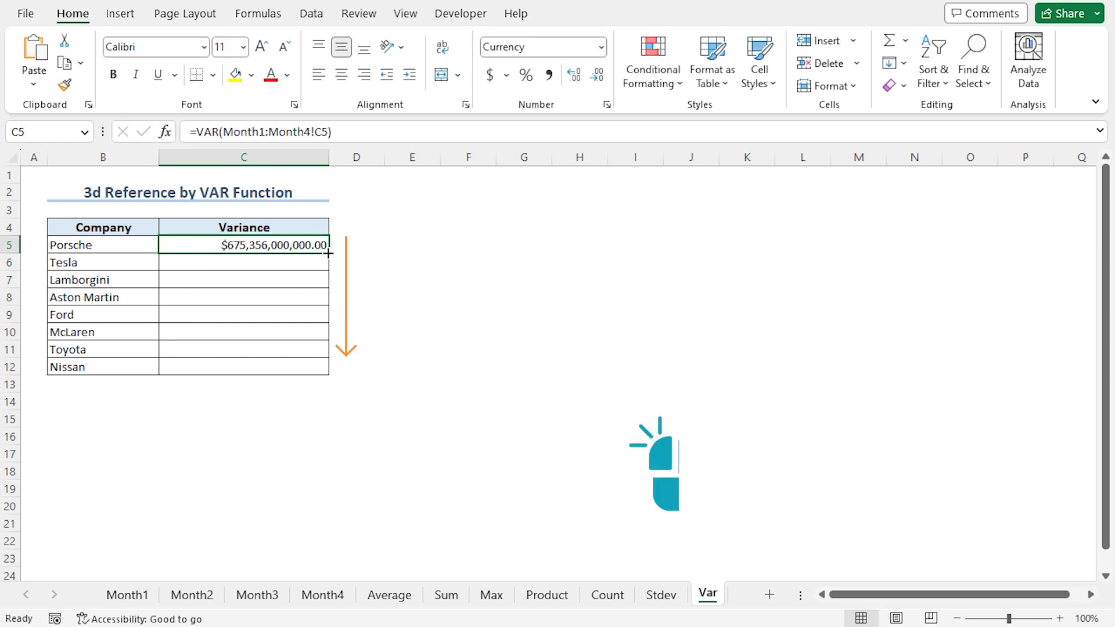
pyautogui.moveTo(320, 253); pyautogui.dragTo(329, 373)
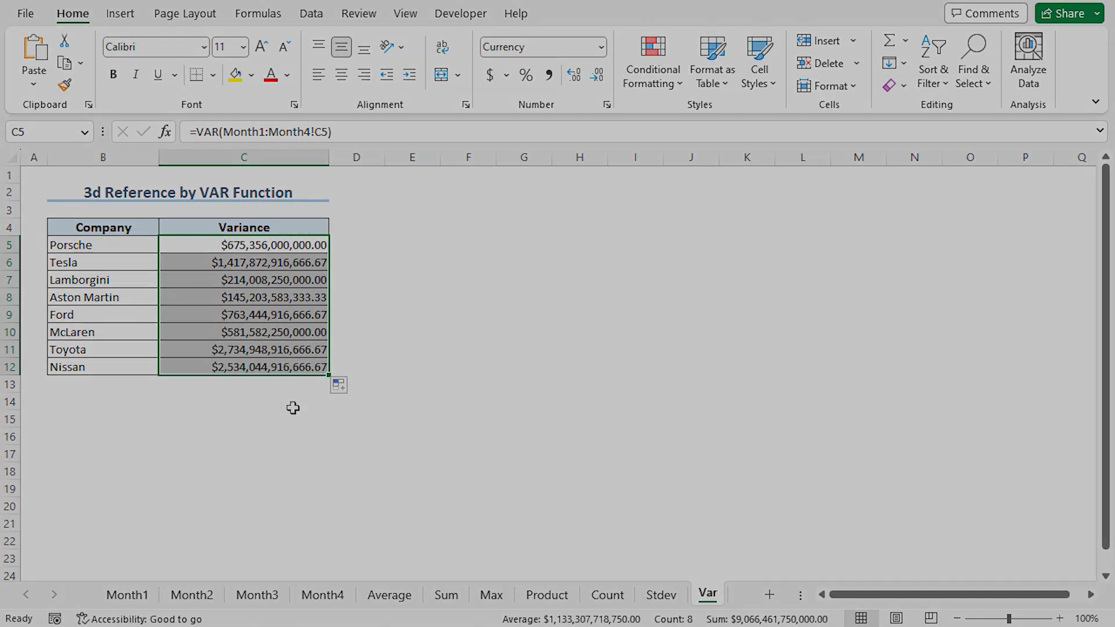